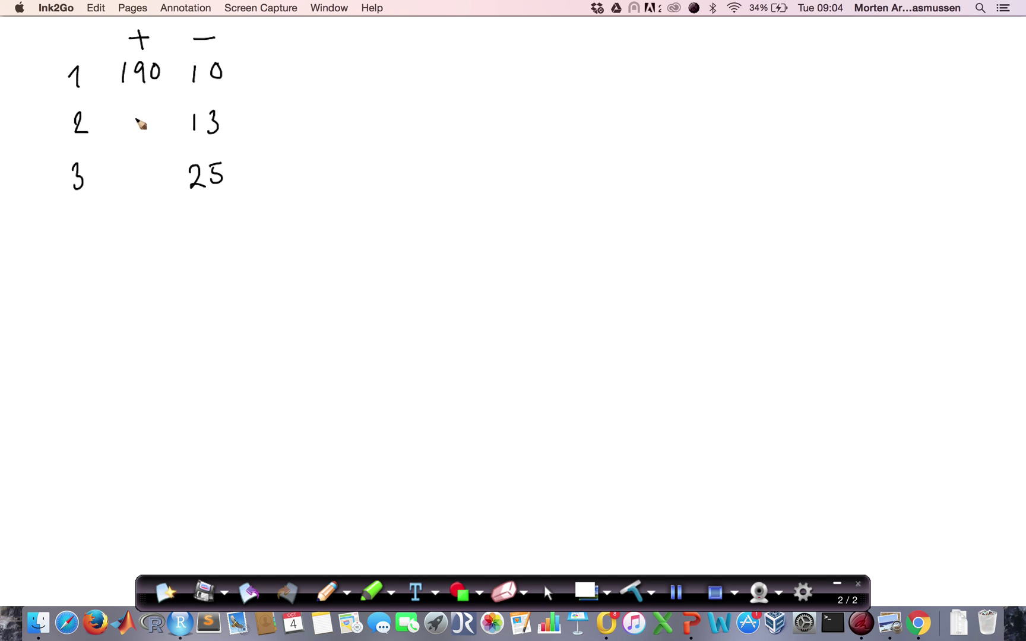
Write 187 and 175 in the + column of rows 2 and 3
mouse_move(126, 116)
left_mouse_down()
mouse_move(125, 140)
mouse_move(140, 137)
mouse_move(147, 116)
left_mouse_up()
mouse_move(152, 118)
left_mouse_down()
mouse_move(164, 119)
mouse_move(157, 137)
mouse_move(163, 126)
left_mouse_up()
left_click_drag(129, 169, 128, 190)
mouse_move(138, 168)
left_mouse_down()
mouse_move(144, 190)
mouse_move(154, 167)
left_mouse_up()
left_click_drag(154, 167, 152, 189)
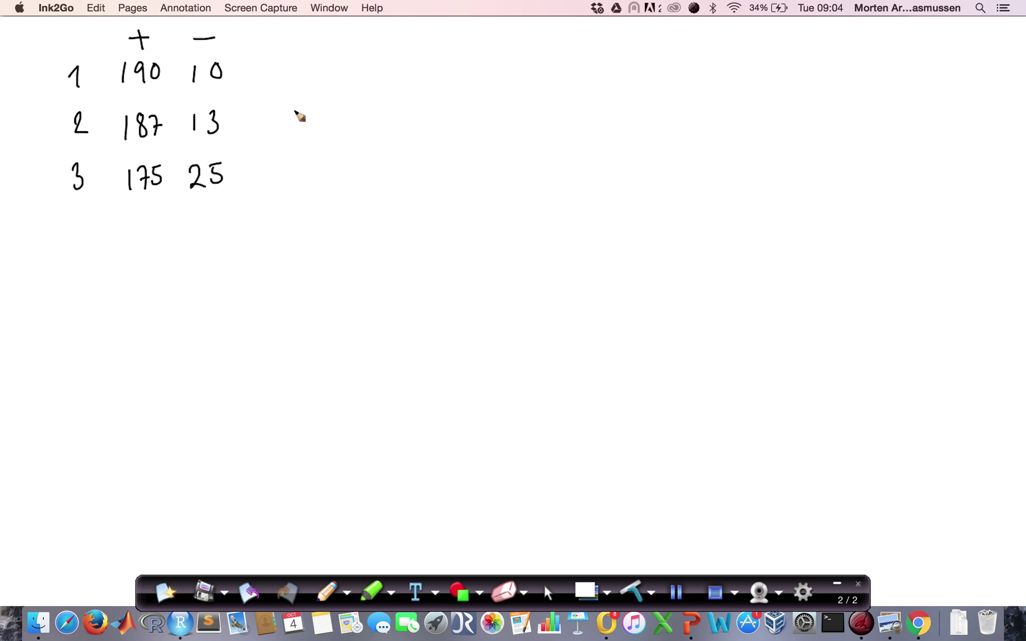
left_click(688, 596)
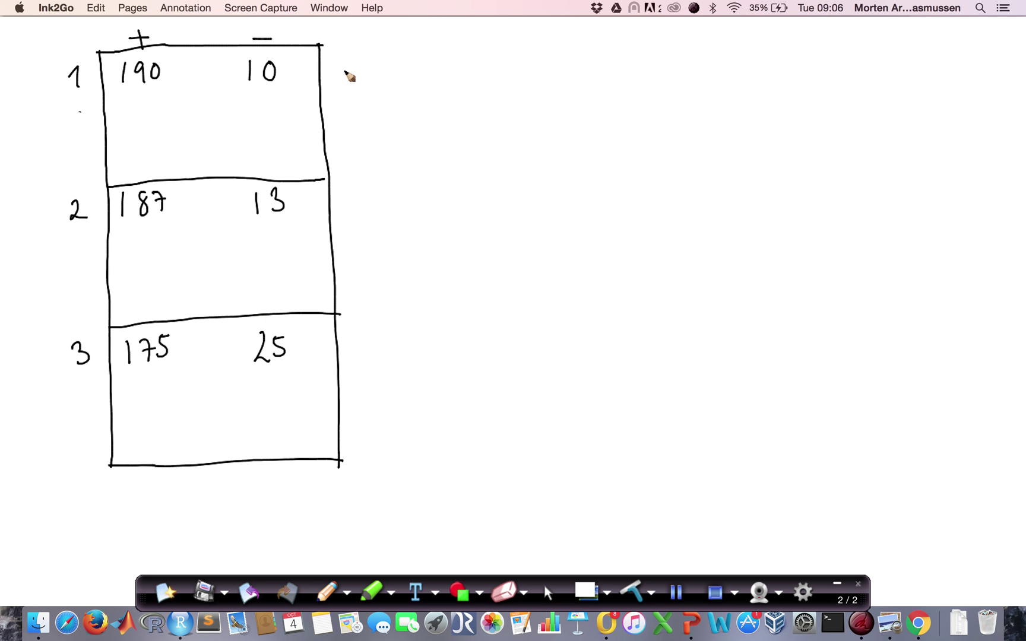
Write the row total 200 beside each of the three rows
left_click_drag(340, 64, 358, 79)
mouse_move(375, 62)
left_mouse_down()
mouse_move(367, 72)
mouse_move(374, 62)
left_mouse_up()
mouse_move(392, 62)
left_mouse_down()
mouse_move(384, 73)
mouse_move(392, 61)
left_mouse_up()
mouse_move(352, 197)
left_mouse_down()
mouse_move(363, 213)
mouse_move(378, 204)
mouse_move(395, 212)
left_mouse_up()
left_click_drag(353, 346, 373, 365)
left_click_drag(385, 344, 385, 344)
mouse_move(410, 340)
left_mouse_down()
mouse_move(416, 359)
mouse_move(409, 339)
left_mouse_up()
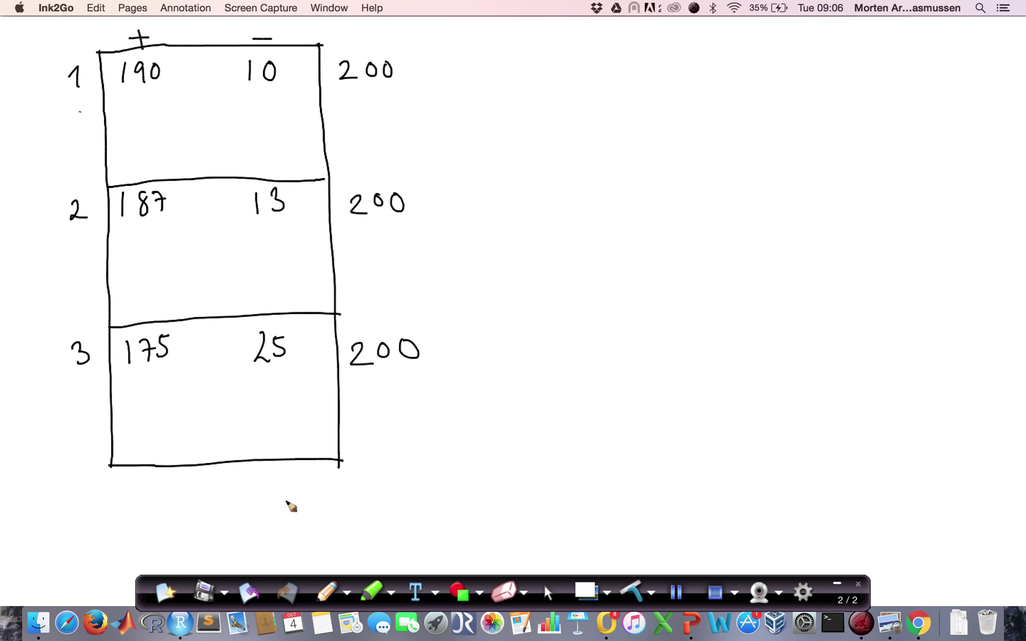
Add column totals 48 and 552 below the table and grand total 600 in a corner cell
mouse_move(265, 467)
left_mouse_down()
mouse_move(276, 490)
mouse_move(295, 469)
left_mouse_up()
mouse_move(127, 473)
left_mouse_down()
mouse_move(138, 494)
mouse_move(145, 482)
mouse_move(143, 496)
left_mouse_up()
left_click_drag(162, 475, 176, 496)
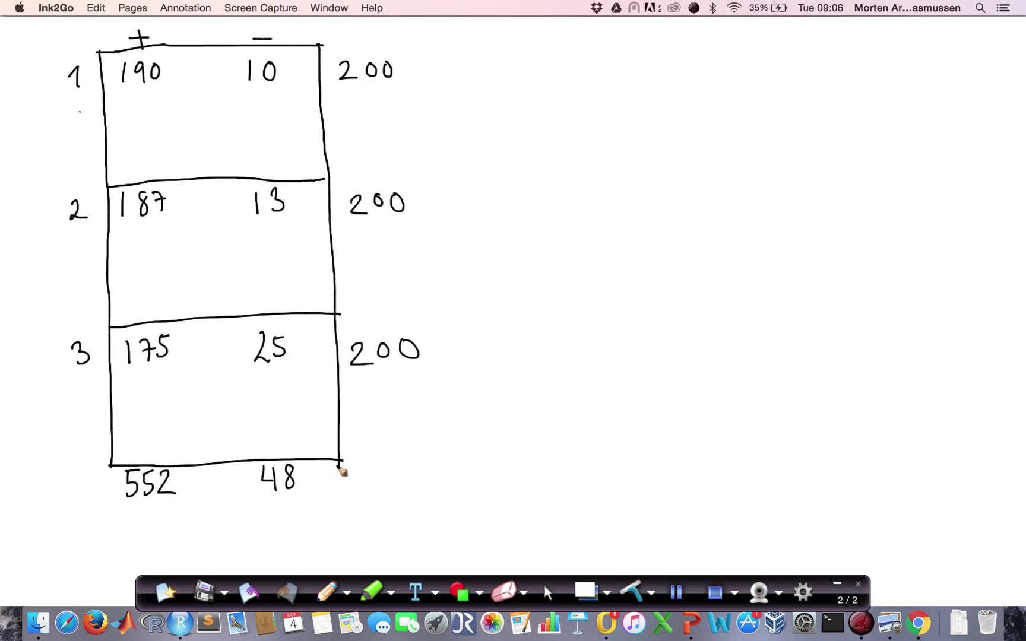
mouse_move(341, 461)
left_mouse_down()
mouse_move(343, 499)
mouse_move(370, 458)
mouse_move(402, 455)
mouse_move(368, 491)
left_mouse_up()
mouse_move(380, 469)
left_mouse_down()
mouse_move(386, 481)
mouse_move(380, 470)
left_mouse_up()
mouse_move(397, 469)
left_mouse_down()
mouse_move(399, 478)
mouse_move(396, 469)
left_mouse_up()
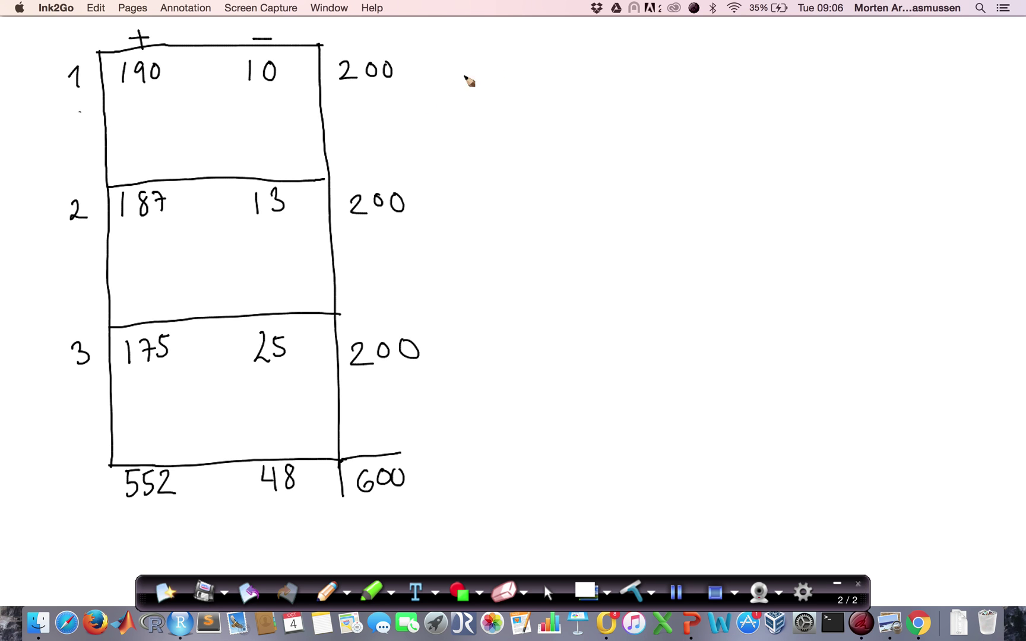
Erase the badly drawn Σ and write the expected-count label E11 =
mouse_move(509, 68)
left_mouse_down()
mouse_move(502, 72)
mouse_move(512, 104)
left_mouse_up()
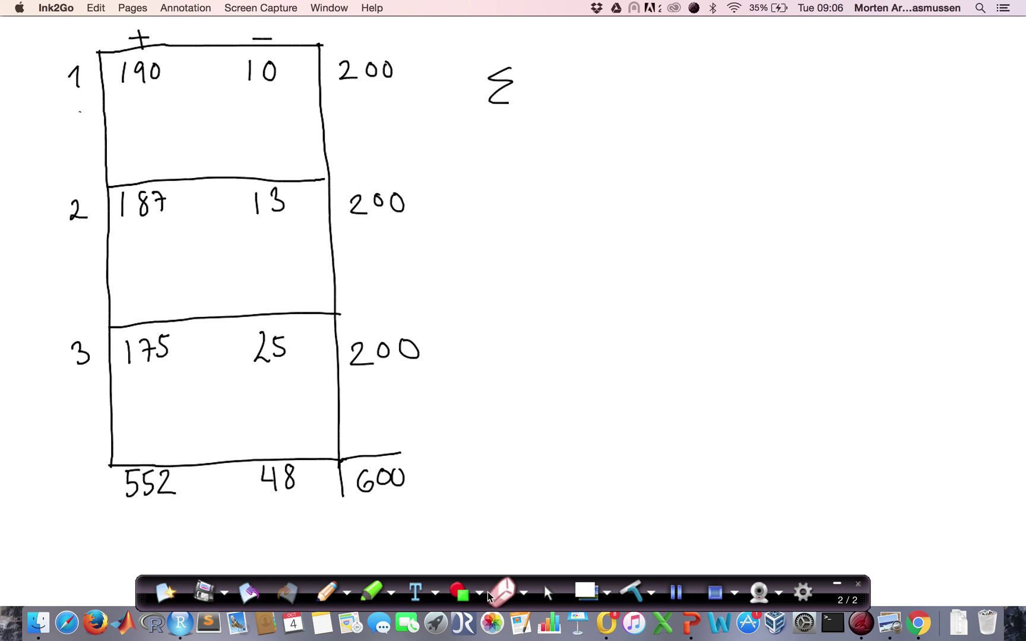
left_click(508, 591)
mouse_move(499, 74)
left_mouse_down()
mouse_move(485, 106)
mouse_move(505, 89)
mouse_move(486, 131)
mouse_move(515, 108)
mouse_move(500, 95)
mouse_move(518, 92)
mouse_move(538, 112)
left_mouse_up()
left_click(324, 593)
left_click_drag(528, 119, 539, 119)
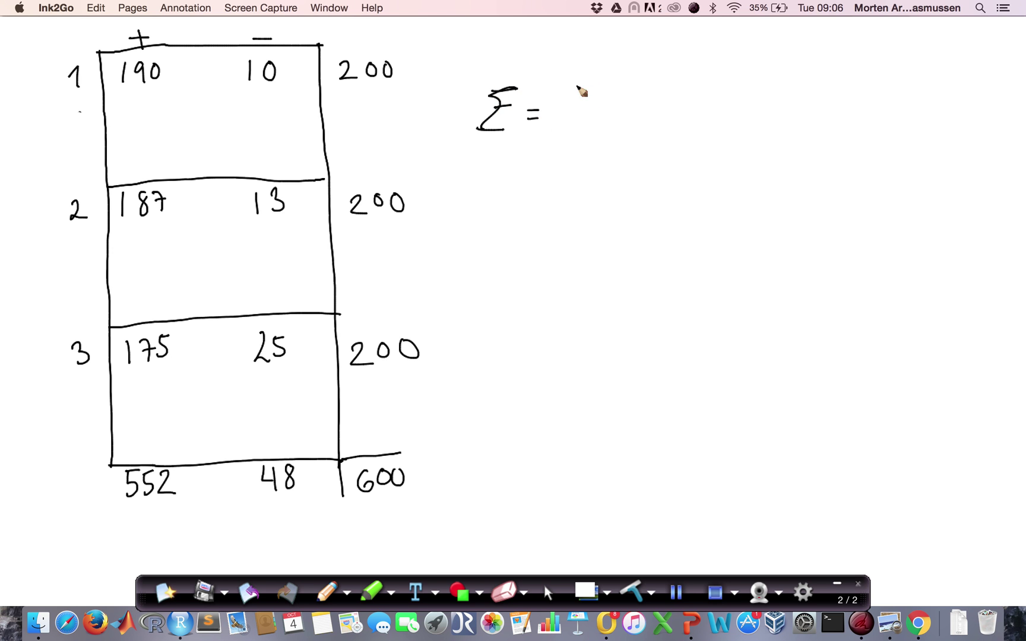
left_click_drag(506, 130, 521, 137)
Write the fraction 200·552/600 followed by an equals sign
mouse_move(585, 82)
left_mouse_down()
mouse_move(614, 106)
mouse_move(609, 87)
mouse_move(630, 85)
left_mouse_up()
left_click(649, 95)
left_click(658, 99)
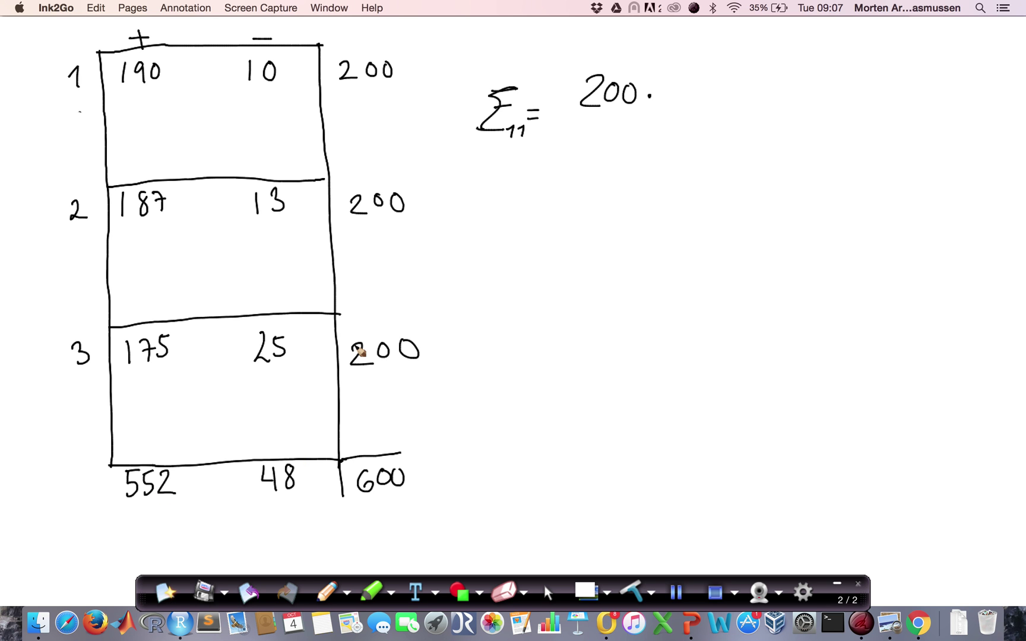
left_click_drag(666, 83, 661, 102)
mouse_move(667, 82)
left_mouse_down()
mouse_move(683, 81)
mouse_move(684, 103)
mouse_move(706, 81)
mouse_move(723, 104)
left_mouse_up()
left_click_drag(587, 120, 721, 117)
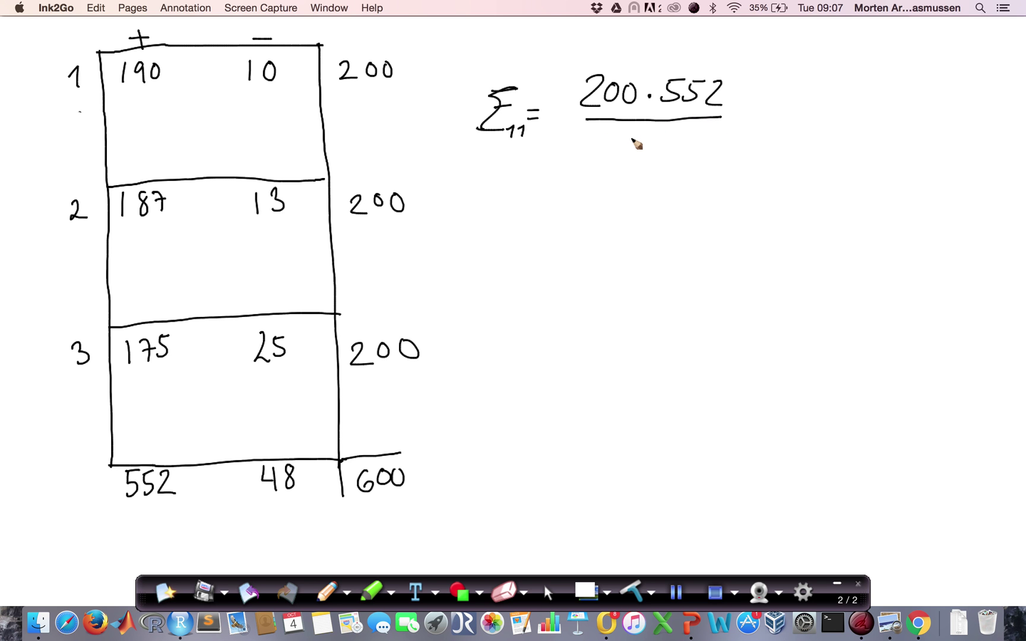
mouse_move(632, 136)
left_mouse_down()
mouse_move(633, 156)
mouse_move(659, 143)
left_mouse_up()
mouse_move(675, 143)
left_mouse_down()
mouse_move(670, 161)
mouse_move(676, 143)
left_mouse_up()
left_click_drag(730, 114, 745, 122)
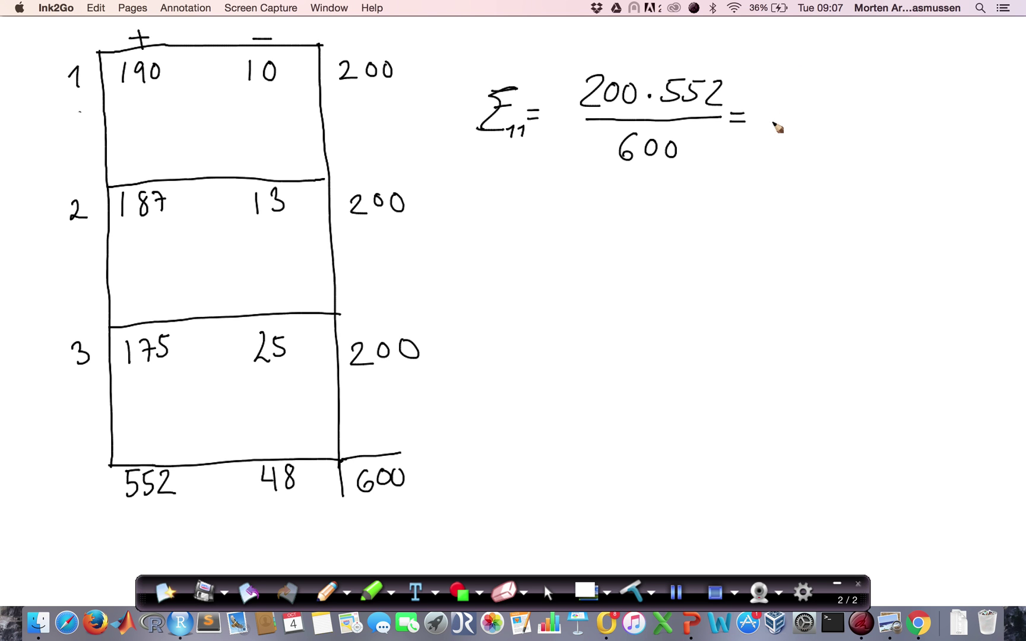
Write the result 184 and add the expected count 184 under the observed 190
left_click_drag(789, 103, 787, 133)
left_click_drag(817, 102, 815, 103)
left_click_drag(827, 102, 835, 136)
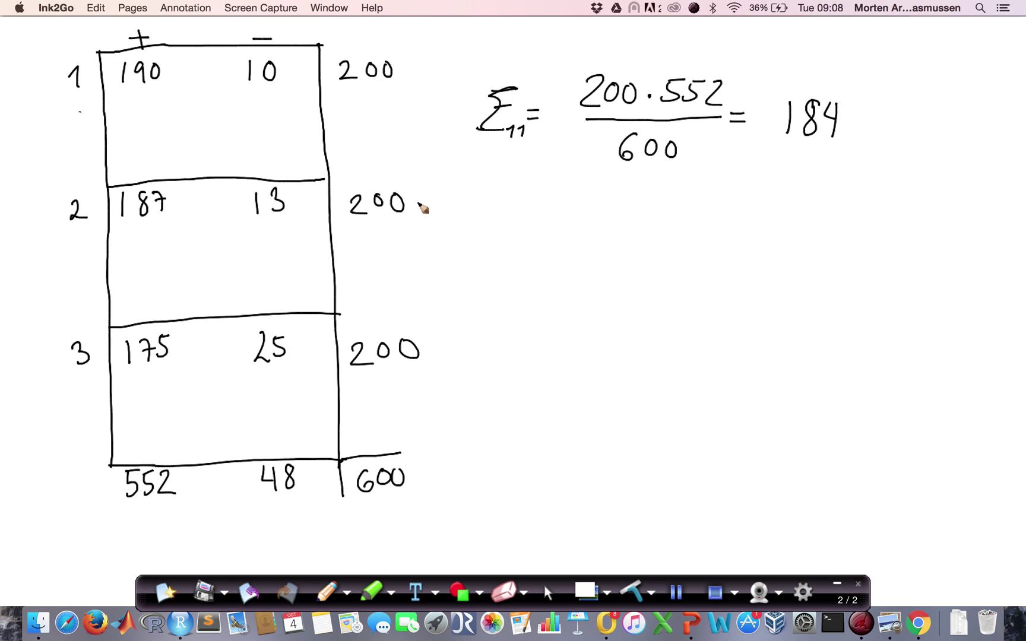
mouse_move(145, 87)
left_mouse_down()
mouse_move(141, 107)
mouse_move(150, 89)
mouse_move(158, 108)
left_mouse_up()
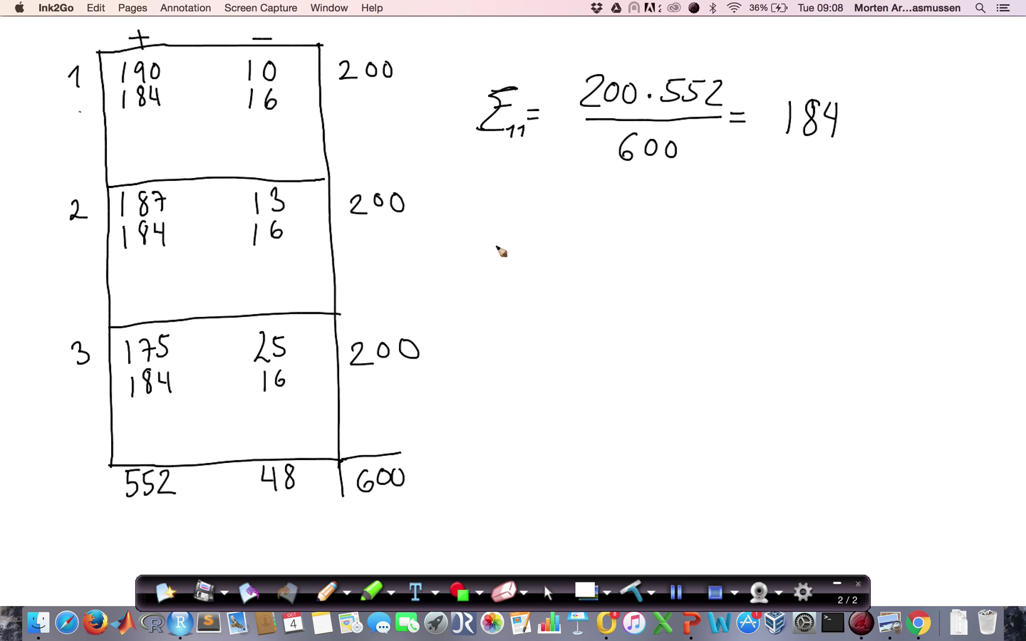
Write the cell contribution formula (Exp − Obs)²/Exp
mouse_move(601, 207)
left_mouse_down()
mouse_move(590, 249)
mouse_move(611, 233)
mouse_move(626, 242)
mouse_move(614, 221)
mouse_move(610, 235)
mouse_move(641, 254)
mouse_move(646, 243)
mouse_move(704, 225)
mouse_move(722, 242)
left_mouse_up()
left_click(630, 240)
left_click_drag(741, 203, 738, 243)
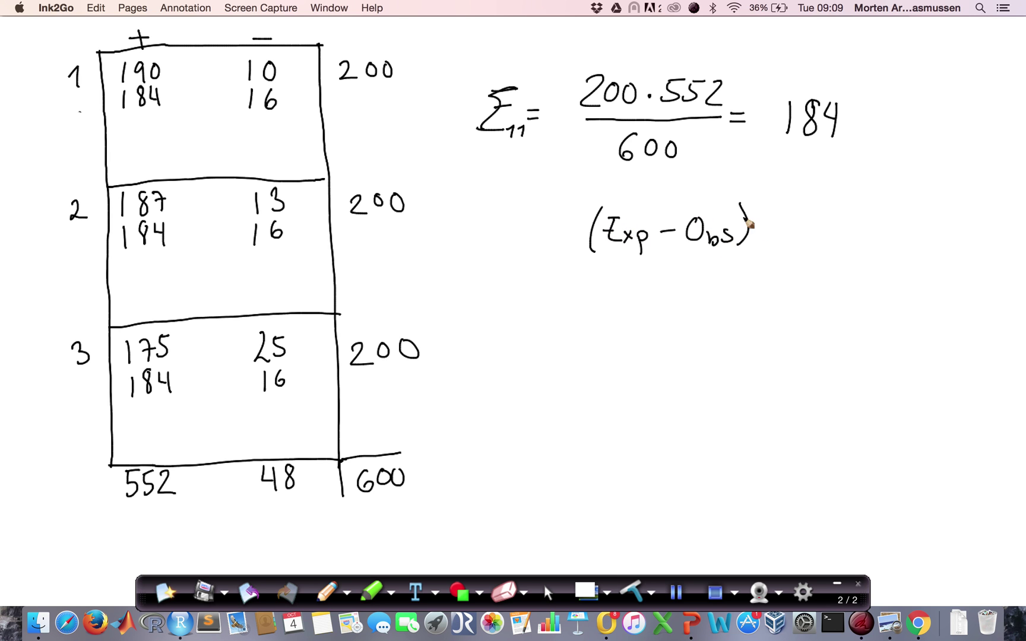
left_click_drag(747, 198, 755, 207)
left_click_drag(599, 258, 726, 254)
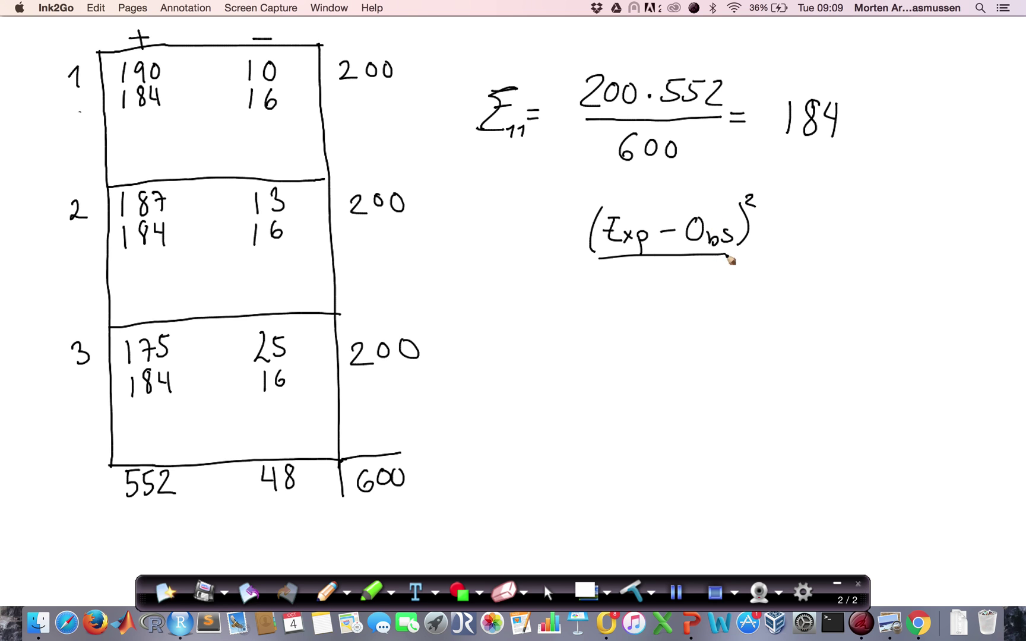
mouse_move(622, 280)
left_mouse_down()
mouse_move(643, 301)
mouse_move(637, 280)
mouse_move(661, 305)
left_mouse_up()
left_click_drag(661, 285, 661, 295)
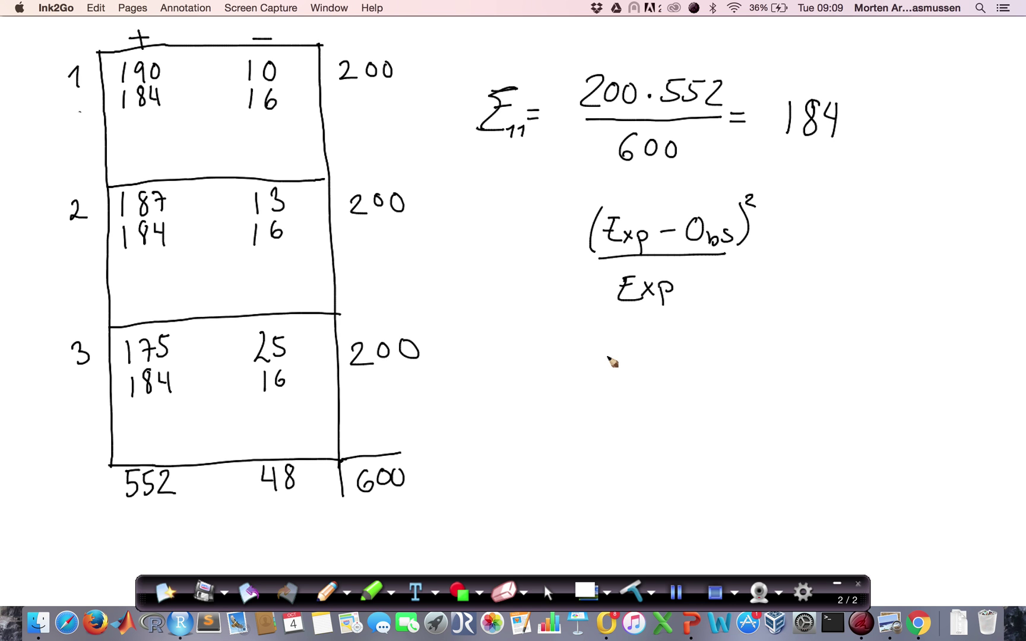
Write the worked example (184 − 190)²/184 =
left_click_drag(606, 348, 604, 370)
mouse_move(628, 343)
left_mouse_down()
mouse_move(627, 366)
mouse_move(626, 344)
mouse_move(649, 356)
mouse_move(644, 366)
mouse_move(666, 353)
mouse_move(687, 367)
mouse_move(719, 345)
left_mouse_up()
left_click_drag(603, 375, 716, 368)
left_click_drag(601, 337, 600, 374)
mouse_move(729, 338)
left_mouse_down()
mouse_move(727, 363)
mouse_move(746, 327)
left_mouse_up()
left_click_drag(702, 370, 737, 371)
left_click_drag(641, 387, 638, 408)
mouse_move(661, 382)
left_mouse_down()
mouse_move(654, 390)
mouse_move(662, 383)
mouse_move(683, 405)
left_mouse_up()
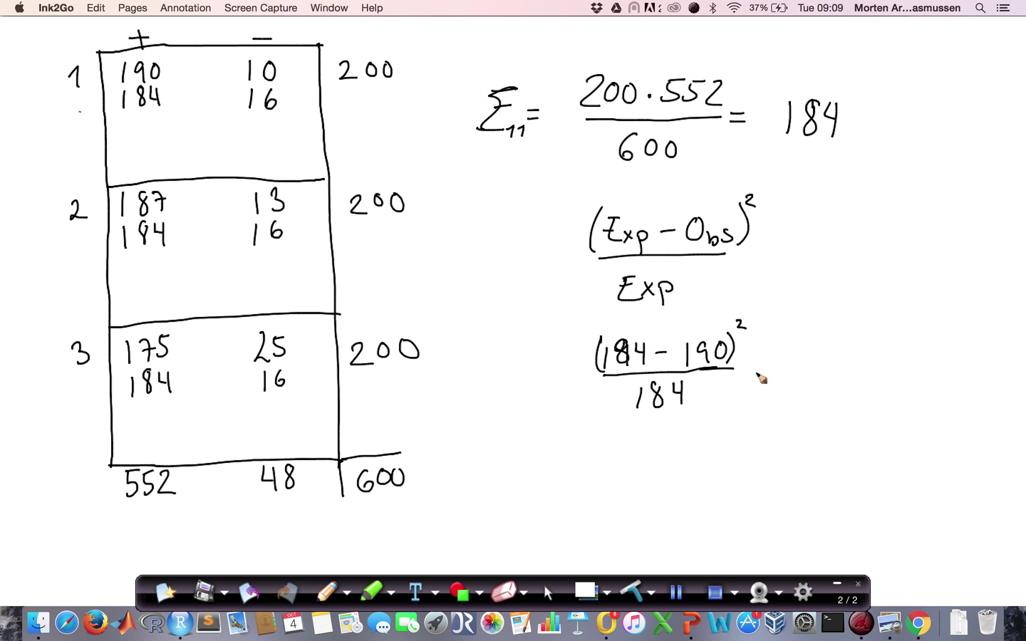
left_click_drag(746, 366, 759, 364)
left_click_drag(745, 373, 758, 372)
Continue the example with 6²/184 = toward the 0.20 result
mouse_move(825, 331)
left_mouse_down()
mouse_move(812, 344)
mouse_move(849, 328)
left_mouse_up()
mouse_move(787, 367)
left_mouse_down()
mouse_move(833, 365)
mouse_move(783, 404)
left_mouse_up()
mouse_move(803, 385)
left_mouse_down()
mouse_move(795, 397)
mouse_move(802, 385)
left_mouse_up()
mouse_move(815, 382)
left_mouse_down()
mouse_move(812, 394)
mouse_move(826, 394)
left_mouse_up()
left_click_drag(823, 383, 823, 406)
left_click_drag(847, 364, 862, 370)
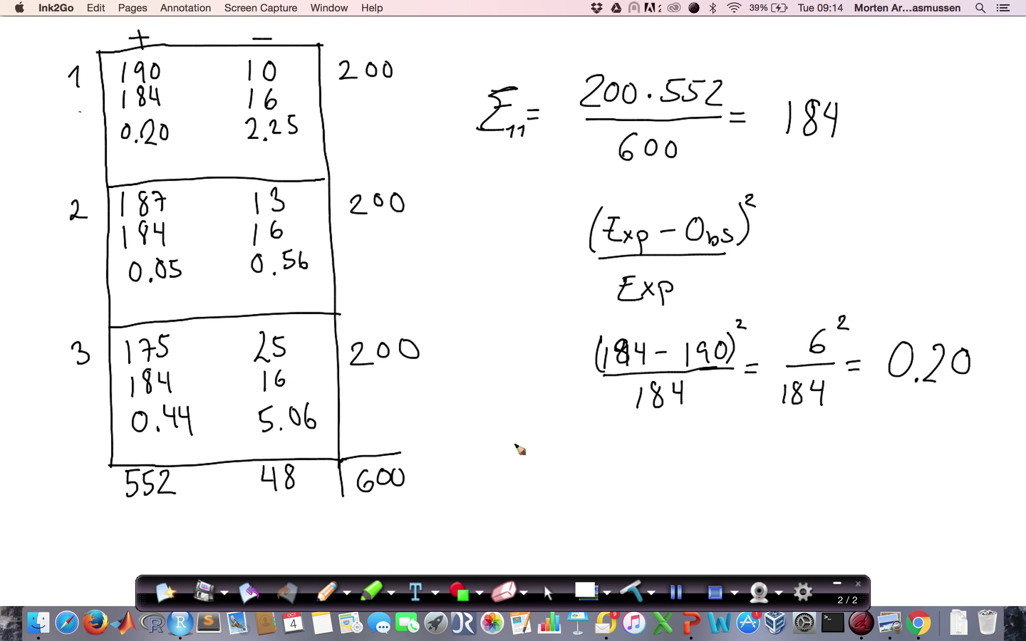
Start the chi-square total line: χ²obs = 0.2 + 2.25
mouse_move(501, 427)
left_mouse_down()
mouse_move(483, 479)
mouse_move(502, 472)
left_mouse_up()
left_click_drag(498, 410, 511, 425)
mouse_move(509, 465)
left_mouse_down()
mouse_move(538, 466)
mouse_move(539, 475)
mouse_move(564, 446)
left_mouse_up()
mouse_move(552, 456)
left_mouse_down()
mouse_move(627, 462)
mouse_move(649, 449)
left_mouse_up()
left_click(605, 459)
mouse_move(642, 439)
left_mouse_down()
mouse_move(659, 457)
mouse_move(671, 450)
mouse_move(664, 439)
mouse_move(691, 460)
left_mouse_up()
mouse_move(693, 432)
left_mouse_down()
mouse_move(694, 458)
mouse_move(671, 463)
mouse_move(725, 445)
mouse_move(721, 456)
mouse_move(771, 445)
left_mouse_up()
left_click(672, 457)
Finish the sum with … + 5.06 = 8.6
left_click(734, 459)
left_click(743, 458)
left_click(752, 458)
mouse_move(766, 438)
left_mouse_down()
mouse_move(795, 434)
mouse_move(793, 453)
mouse_move(809, 459)
mouse_move(817, 450)
mouse_move(836, 463)
mouse_move(871, 442)
left_mouse_up()
left_click(805, 459)
left_click_drag(859, 447, 870, 446)
left_click(676, 592)
mouse_move(918, 423)
left_mouse_down()
mouse_move(910, 469)
mouse_move(919, 424)
mouse_move(947, 457)
mouse_move(954, 450)
left_mouse_up()
left_click(928, 464)
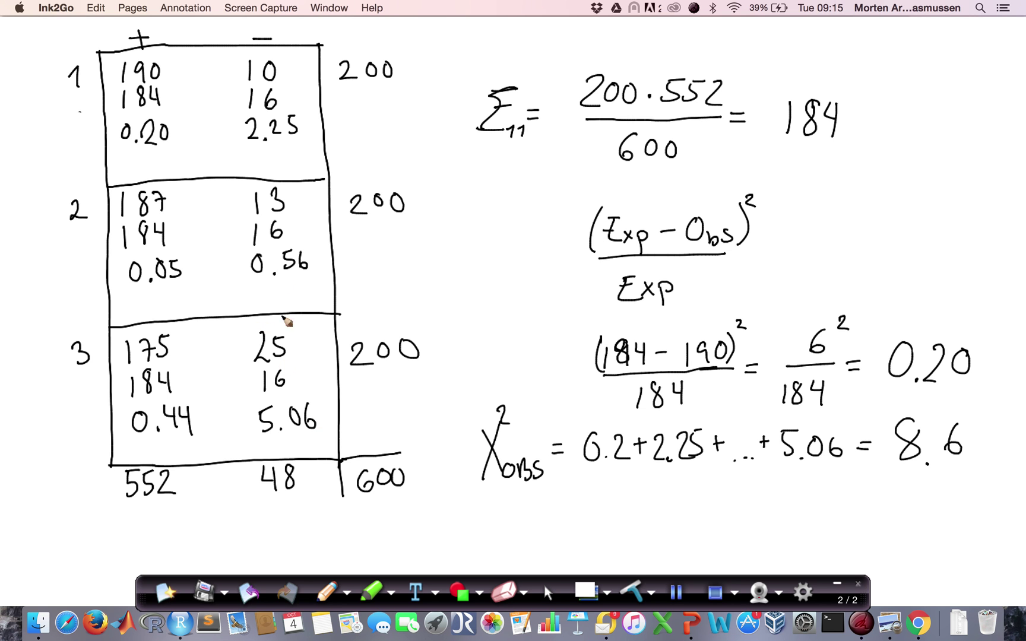
Write the p-value definition P = P(χ²(3−1)(2−1) ≥ χ²obs)
mouse_move(486, 500)
left_mouse_down()
mouse_move(488, 539)
mouse_move(487, 522)
mouse_move(526, 515)
left_mouse_up()
mouse_move(511, 525)
left_mouse_down()
mouse_move(565, 511)
mouse_move(602, 526)
mouse_move(597, 499)
mouse_move(612, 525)
mouse_move(628, 495)
mouse_move(646, 530)
left_mouse_up()
mouse_move(651, 522)
left_mouse_down()
mouse_move(676, 523)
mouse_move(679, 541)
mouse_move(699, 530)
left_mouse_up()
left_click_drag(703, 524, 712, 538)
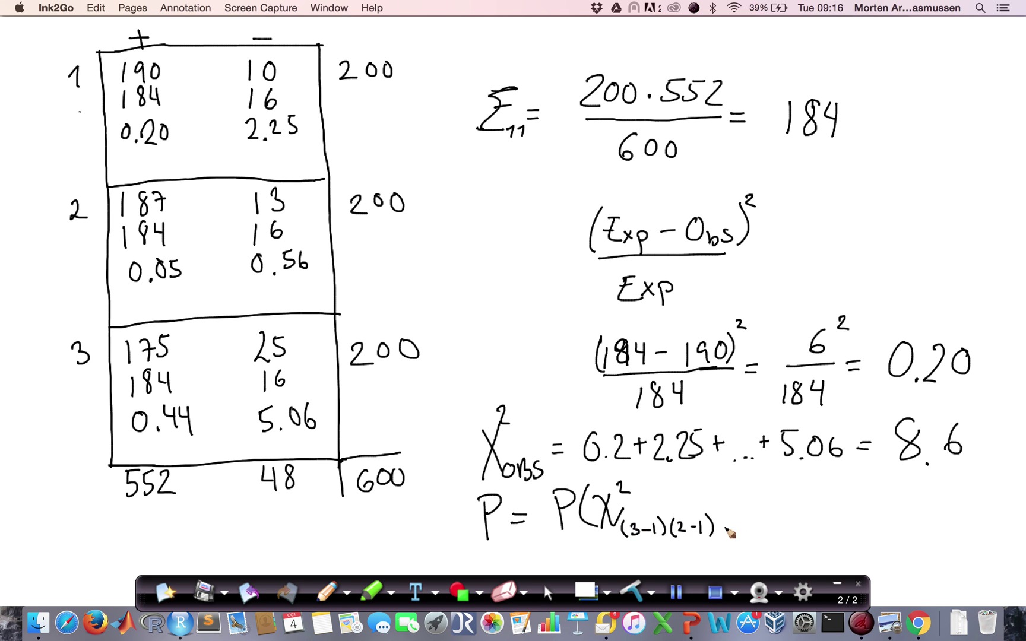
mouse_move(733, 498)
left_mouse_down()
mouse_move(735, 523)
mouse_move(775, 501)
mouse_move(789, 521)
mouse_move(798, 503)
mouse_move(821, 525)
left_mouse_up()
left_click_drag(825, 484, 834, 526)
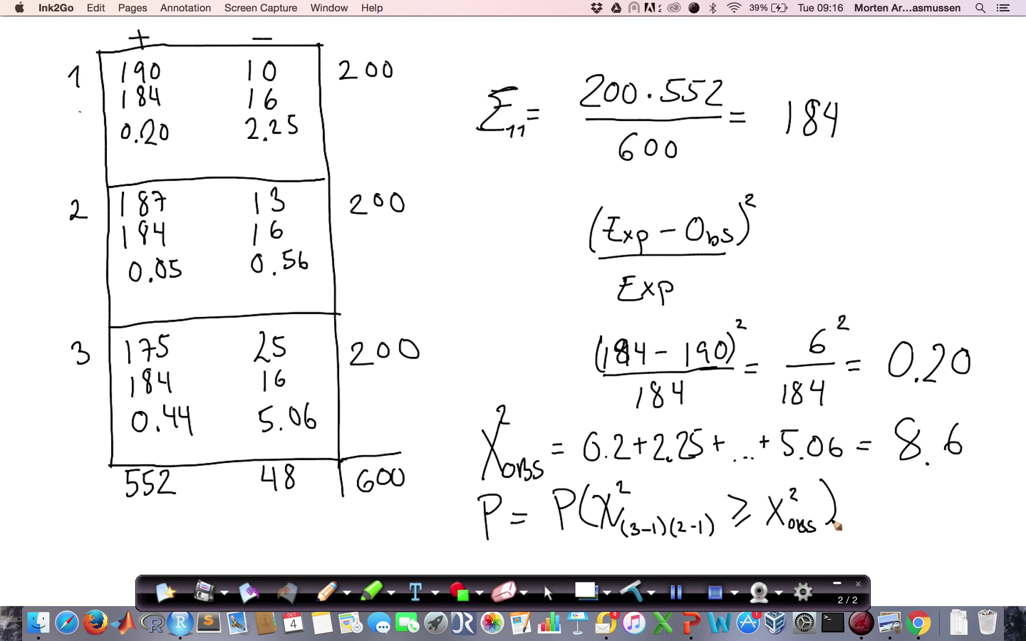
Write P(χ²₂ ≥ 8.6) = 0.014 and double-underline the result
mouse_move(565, 542)
left_mouse_down()
mouse_move(591, 560)
mouse_move(607, 557)
mouse_move(611, 544)
mouse_move(592, 549)
mouse_move(615, 564)
mouse_move(629, 543)
mouse_move(642, 564)
left_mouse_up()
mouse_move(726, 543)
left_mouse_down()
mouse_move(728, 560)
mouse_move(752, 543)
mouse_move(805, 566)
mouse_move(861, 543)
left_mouse_up()
left_click(763, 561)
mouse_move(846, 555)
left_mouse_down()
mouse_move(880, 555)
mouse_move(887, 536)
mouse_move(924, 539)
mouse_move(934, 559)
mouse_move(959, 551)
mouse_move(958, 560)
left_mouse_up()
left_click(902, 555)
left_click_drag(876, 570, 950, 570)
left_click_drag(877, 575, 949, 573)
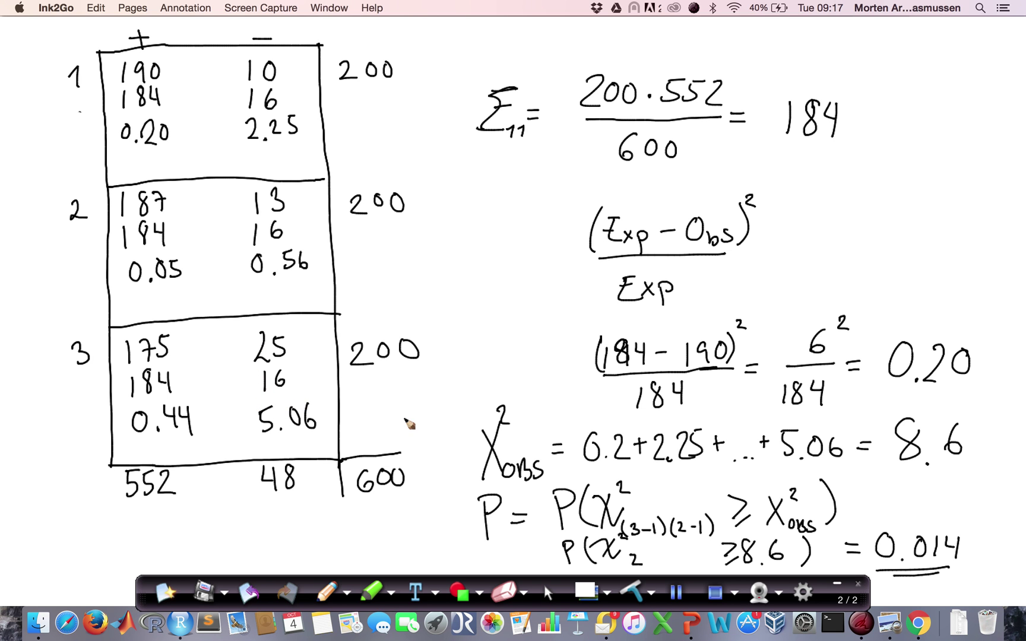
Hide the whiteboard and run the script building x as 10, 13, 25 over 190, 187, 175
left_click(676, 592)
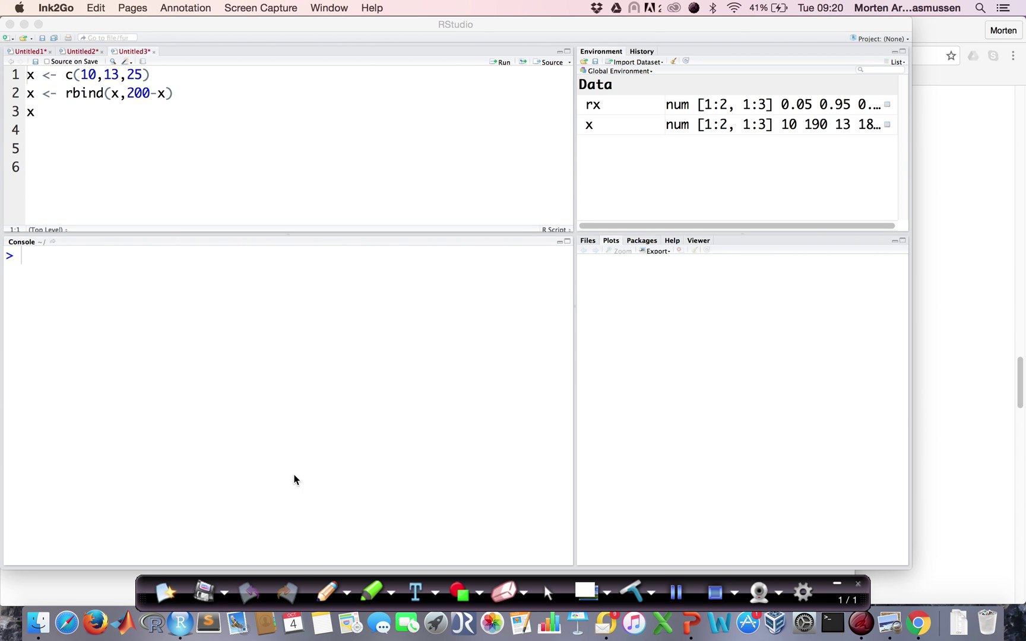
left_click(40, 83)
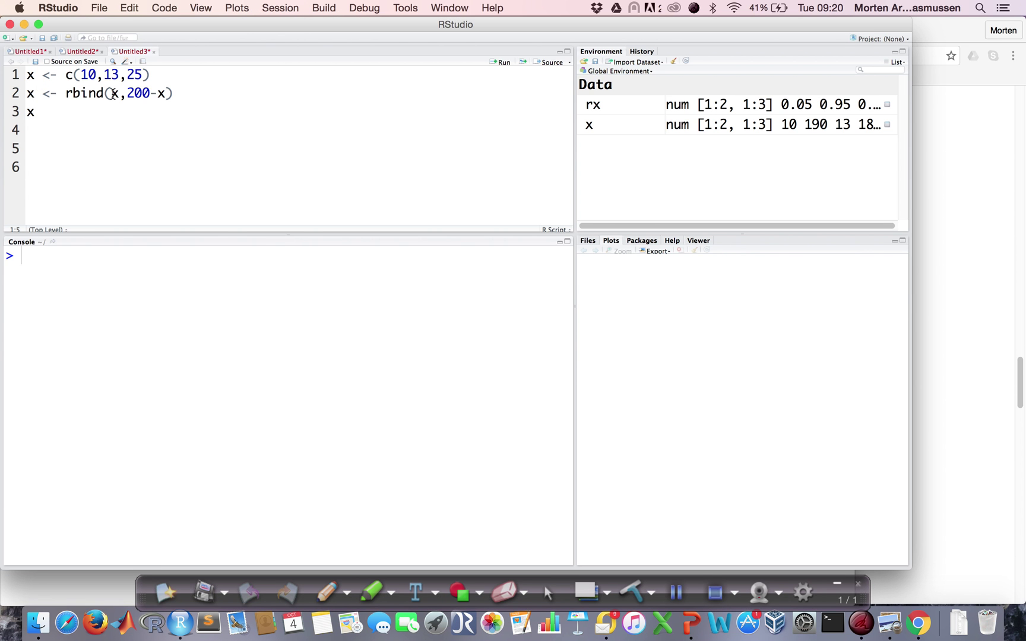
key("super+Return")
key("super+Return")
key("super+Return")
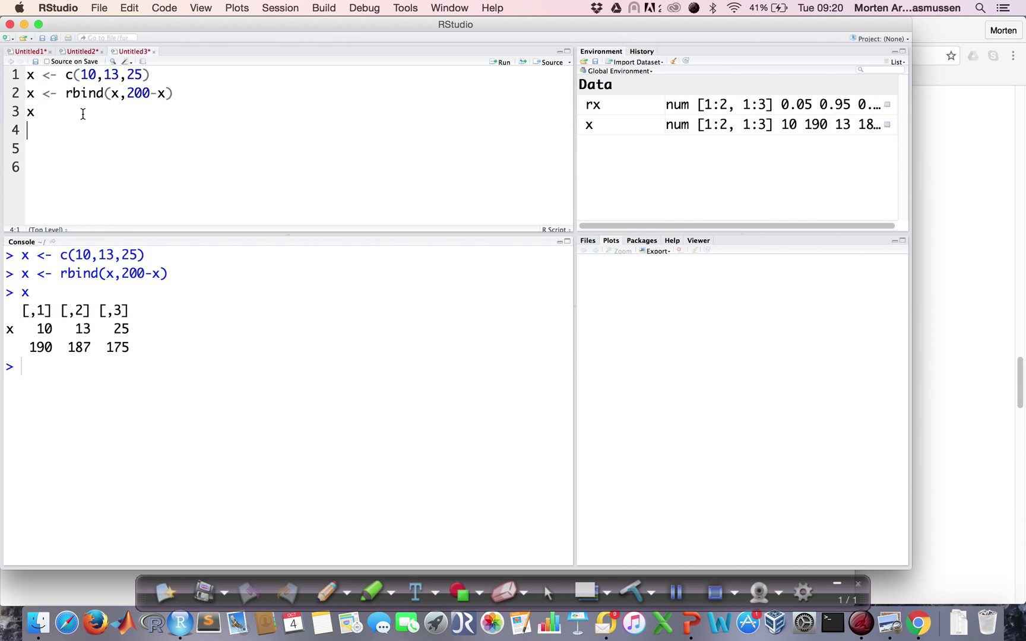
Plot barplot(x), then rerun it as barplot(x, beside = T) for grouped bars
type("barp")
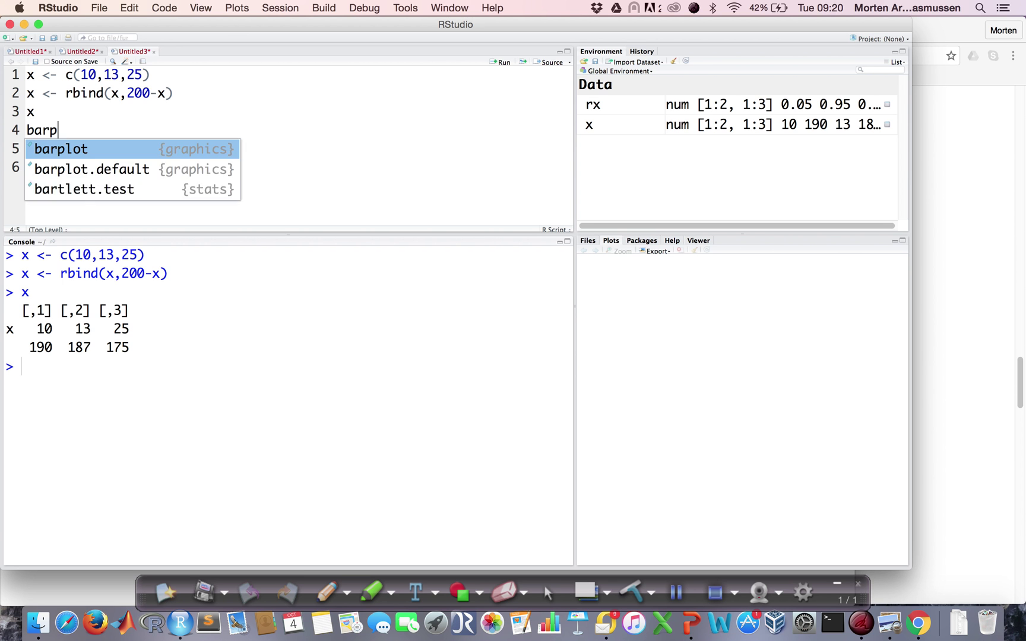
type("lot(x")
key("ctrl+Return")
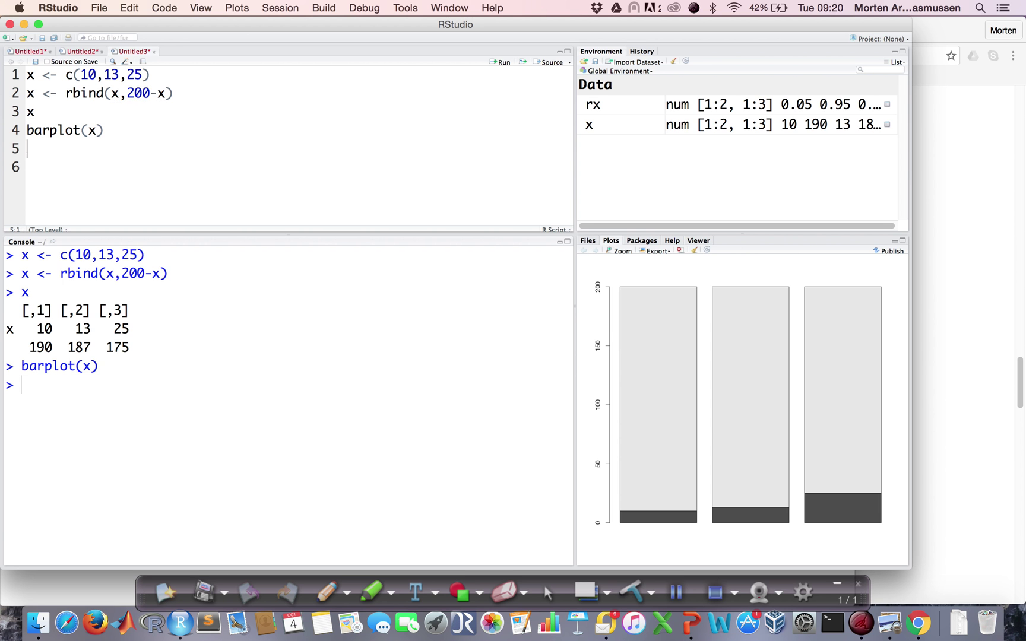
left_click(97, 130)
type(", beside = ")
type("T")
key("ctrl+Return")
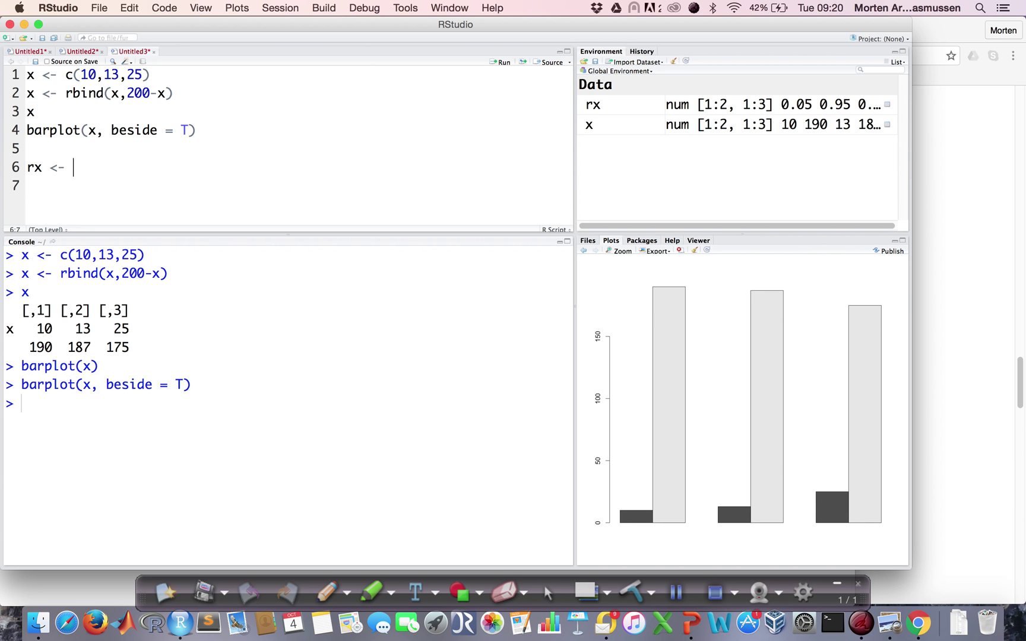
Compute rx <- x / colSums(x) and print proportions 0.05, 0.065, 0.125 over 0.95, 0.935, 0.875
type("x / colSu")
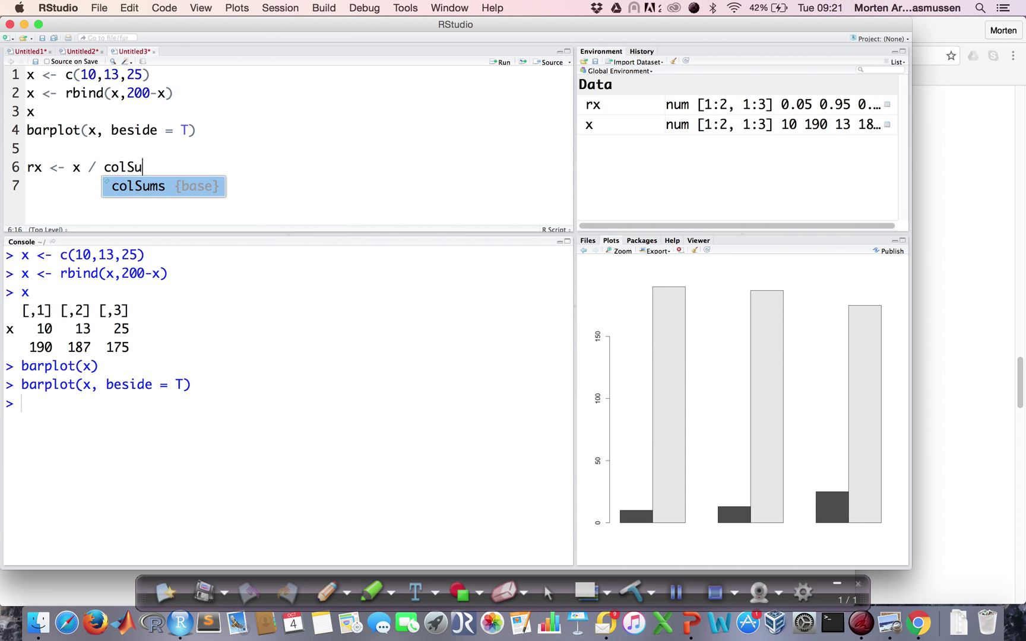
key("Tab")
type("x")
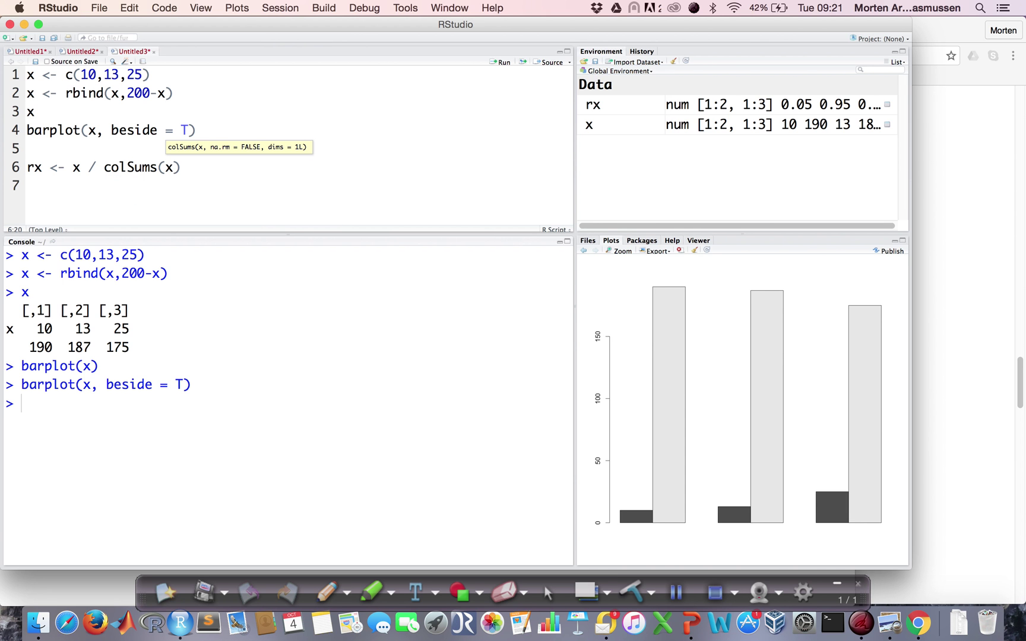
key("super+Return")
type("rx")
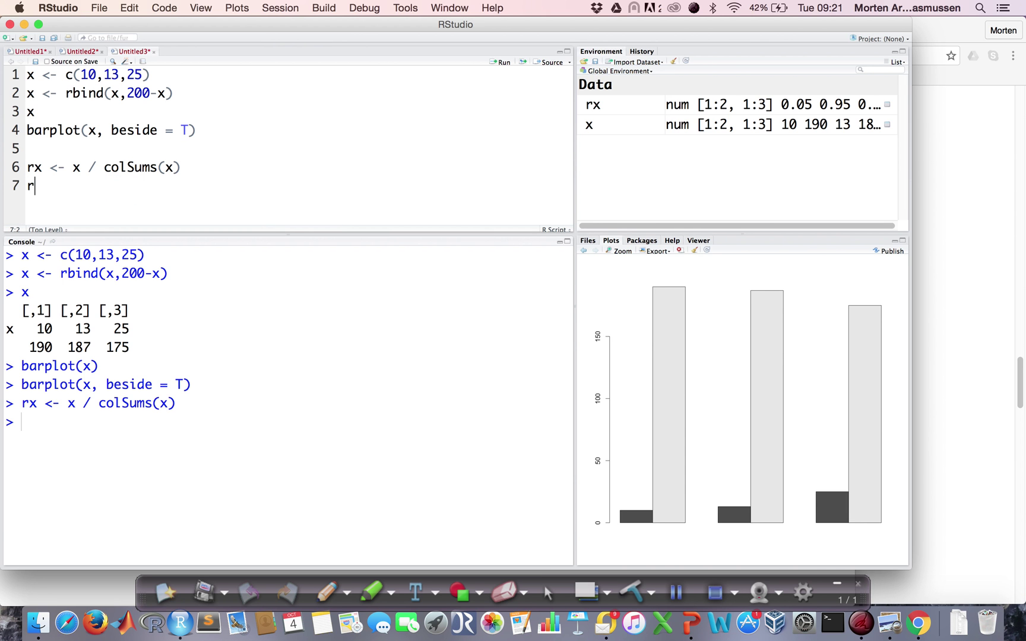
key("super+Return")
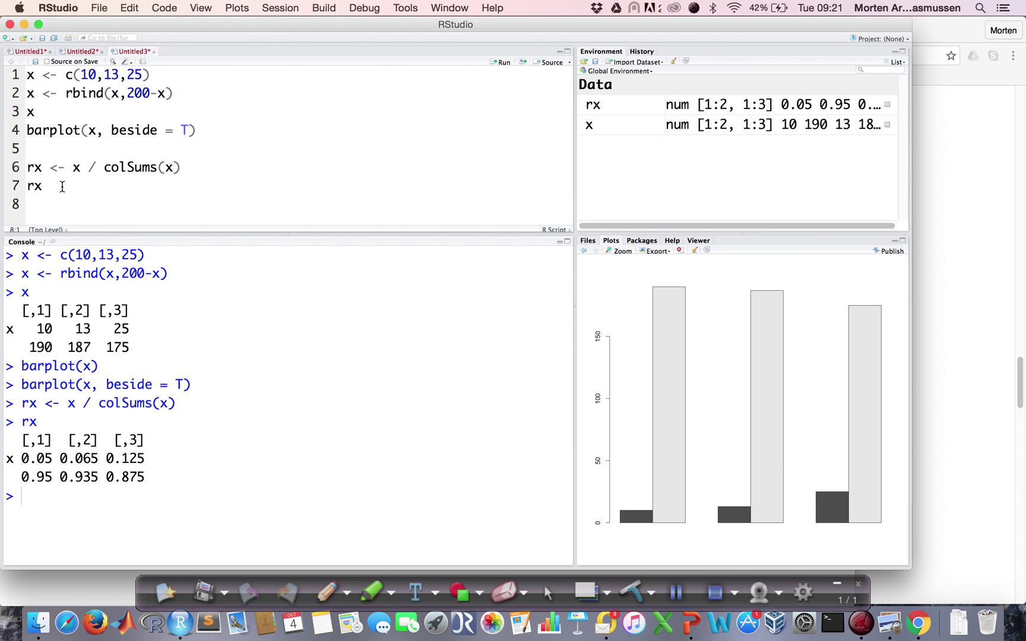
type("barpl")
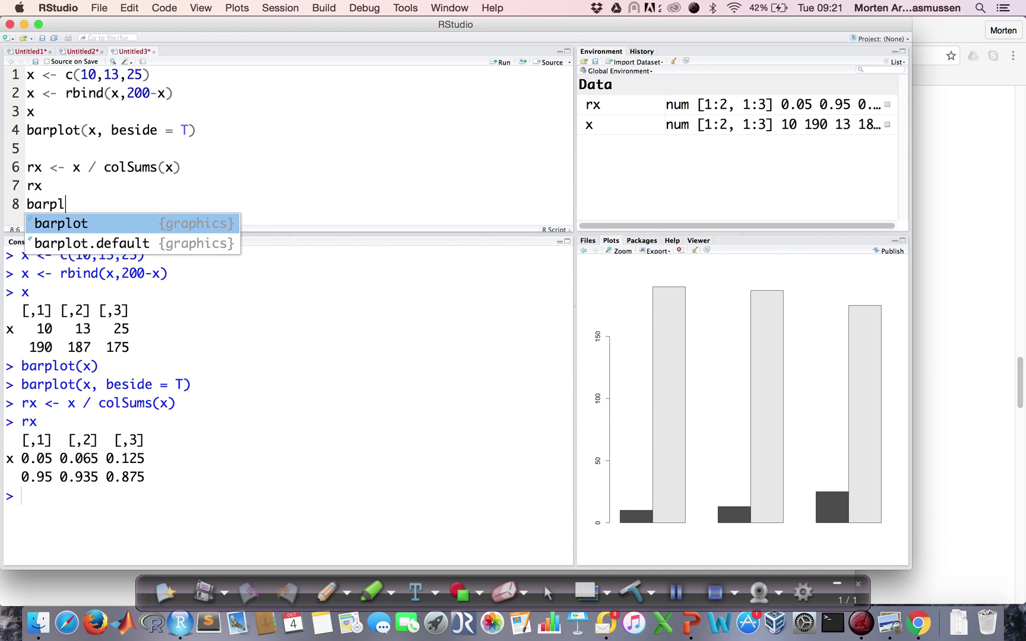
type("ot(rx")
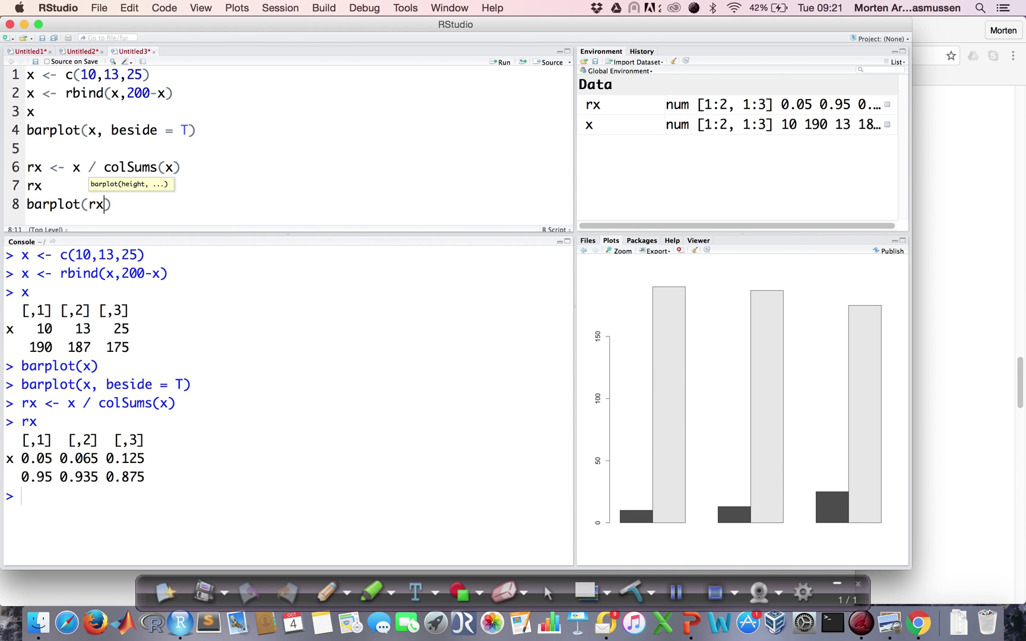
type(",beside = T")
Run barplot(rx, beside = T) to chart the proportions on a 0–1 scale, then start a new line
key("super+Return")
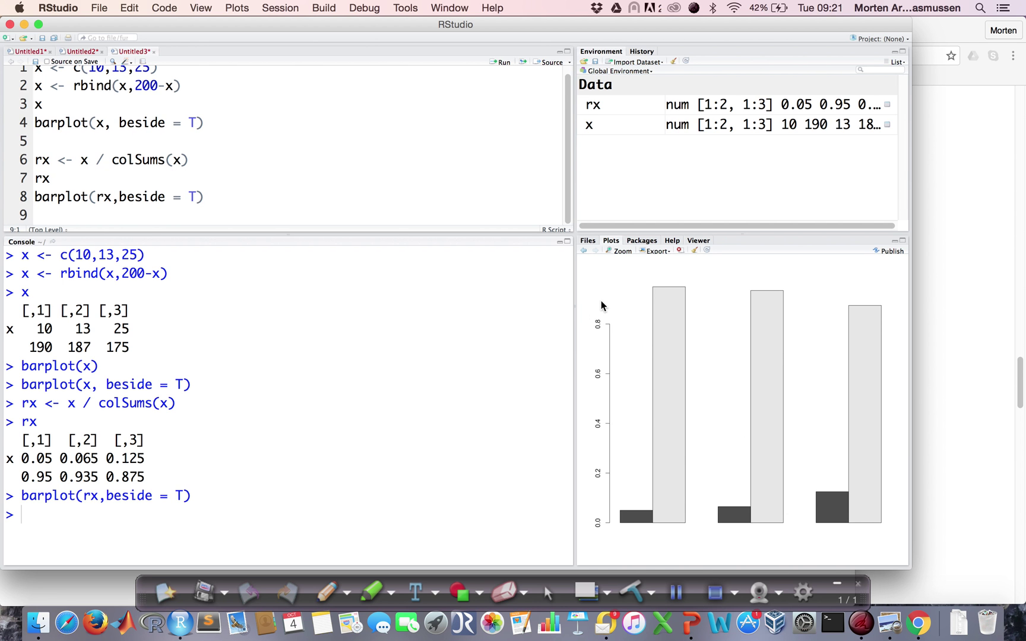
left_click(215, 196)
key("Return")
Run chisq.test(x) on line 9, getting X-squared 8.5598, df 2, p = 0.01384
type("chi")
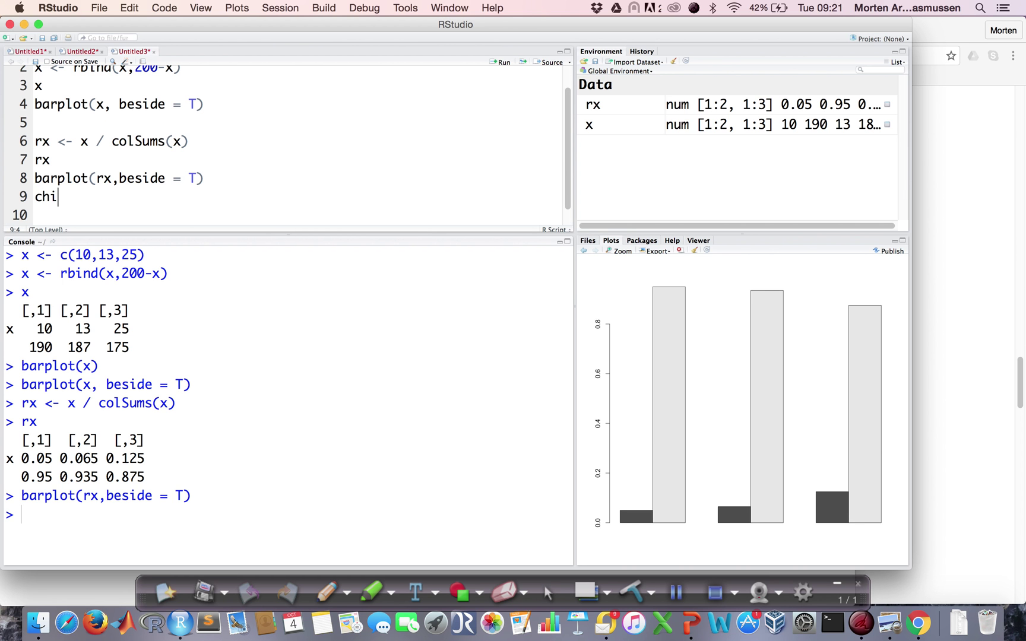
key("Down")
key("Return")
type("x")
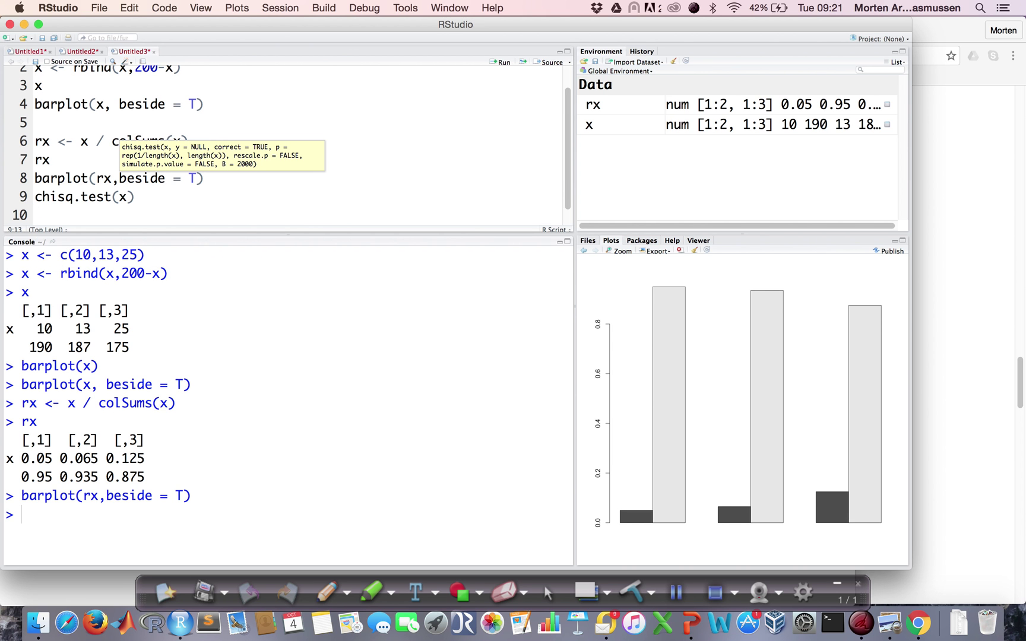
key("super+Return")
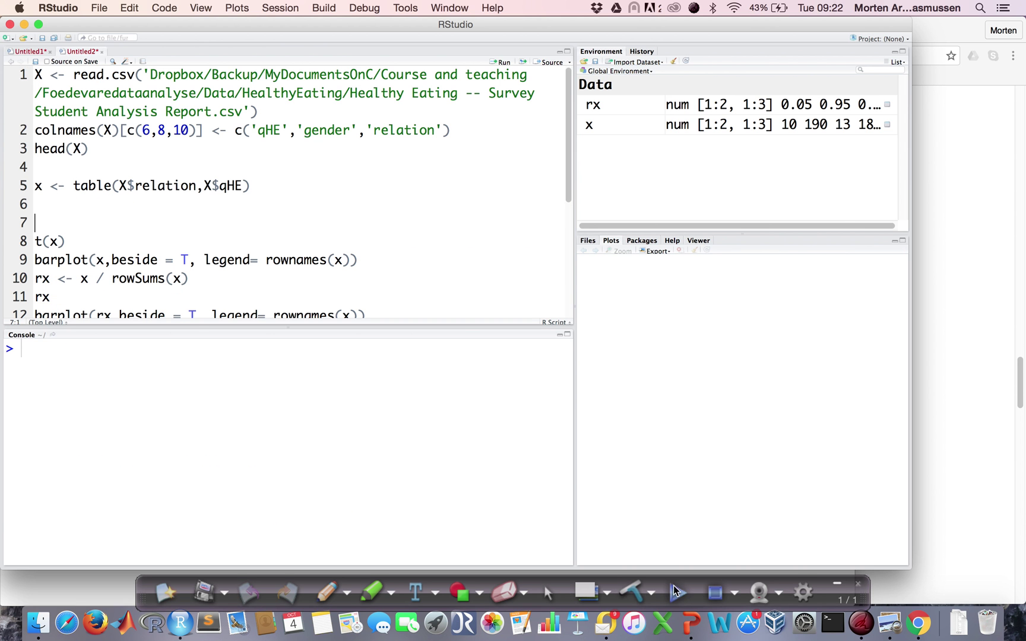
left_click(675, 592)
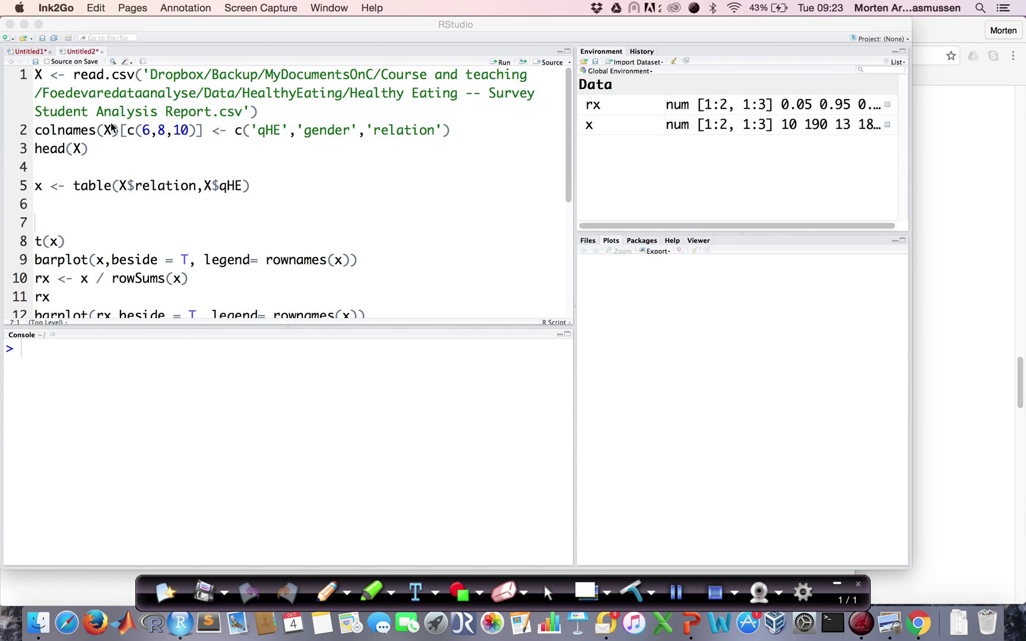
Run the read.csv, colnames and head lines to load X as 57 obs. of 14 variables
left_click(170, 202)
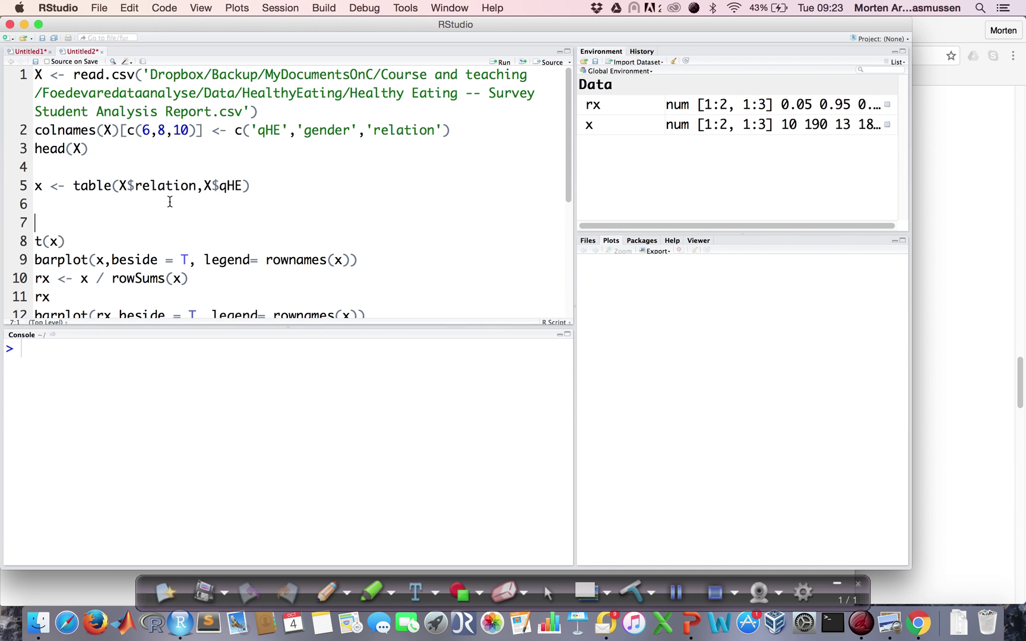
key("Up")
key("Up")
key("shift+super+Up")
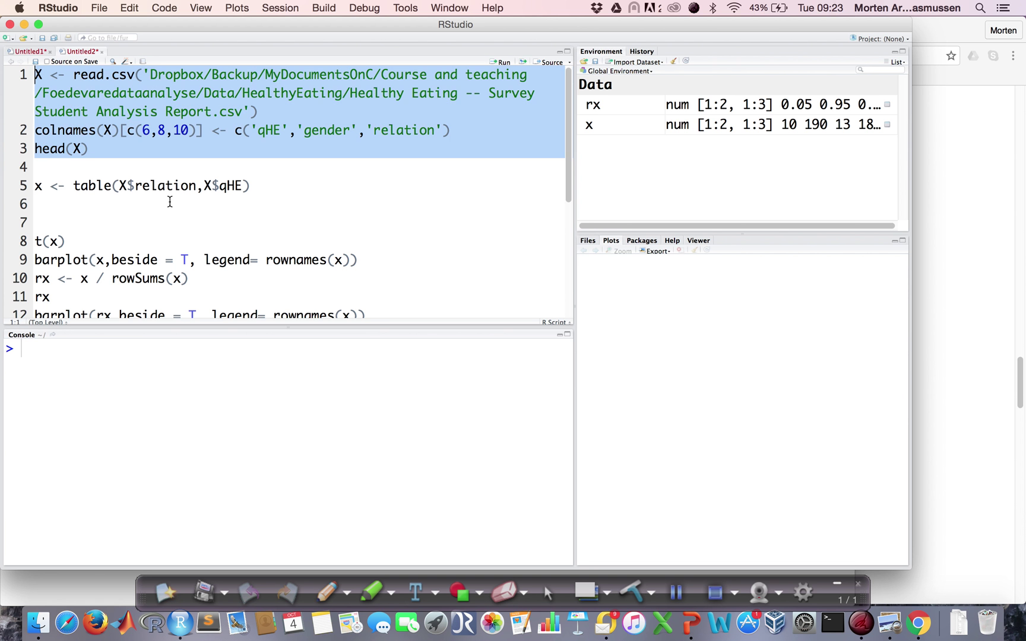
key("super+Return")
key("Right")
key("Down")
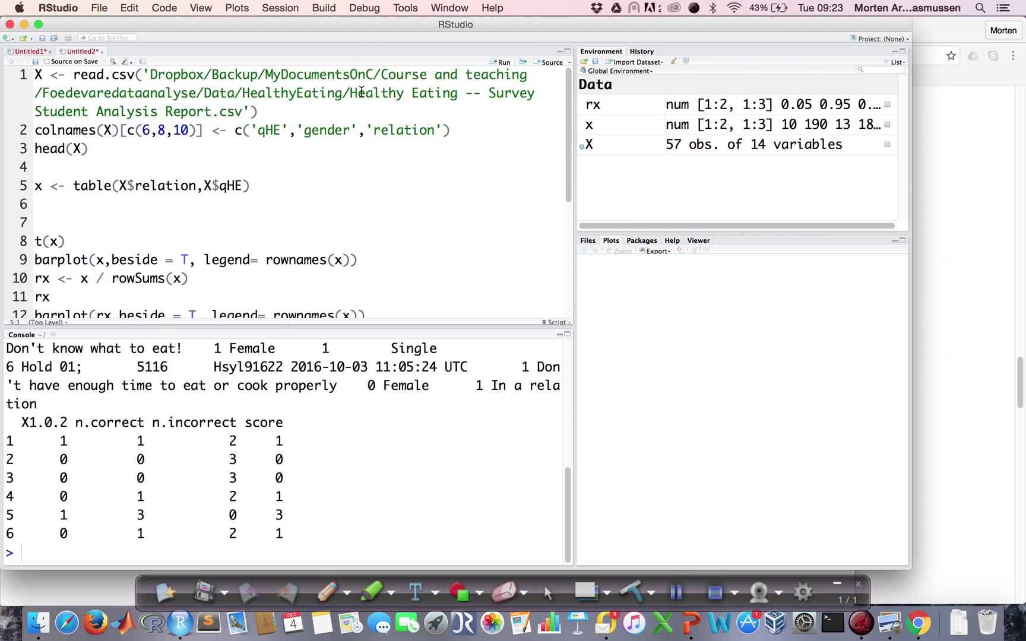
scroll(344, 451, "up", 1)
scroll(344, 452, "up", 10)
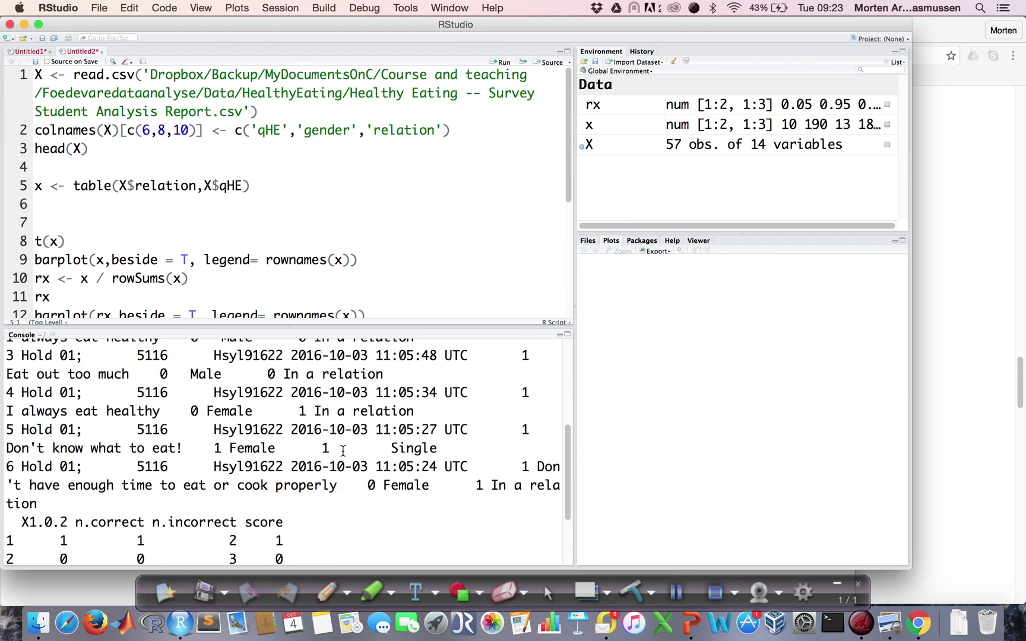
scroll(343, 451, "down", 10)
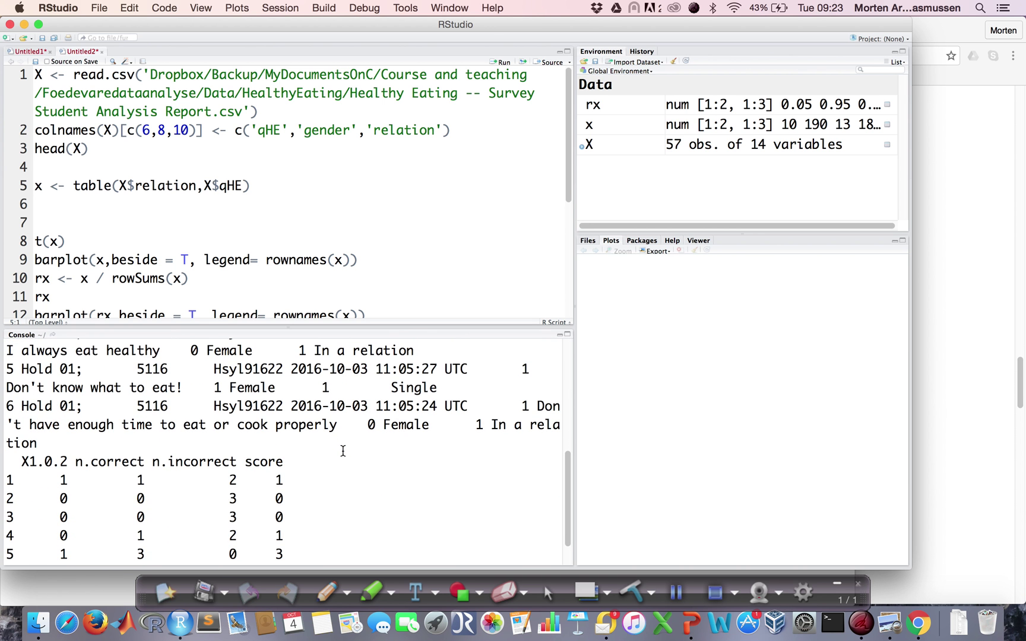
scroll(343, 451, "up", 4)
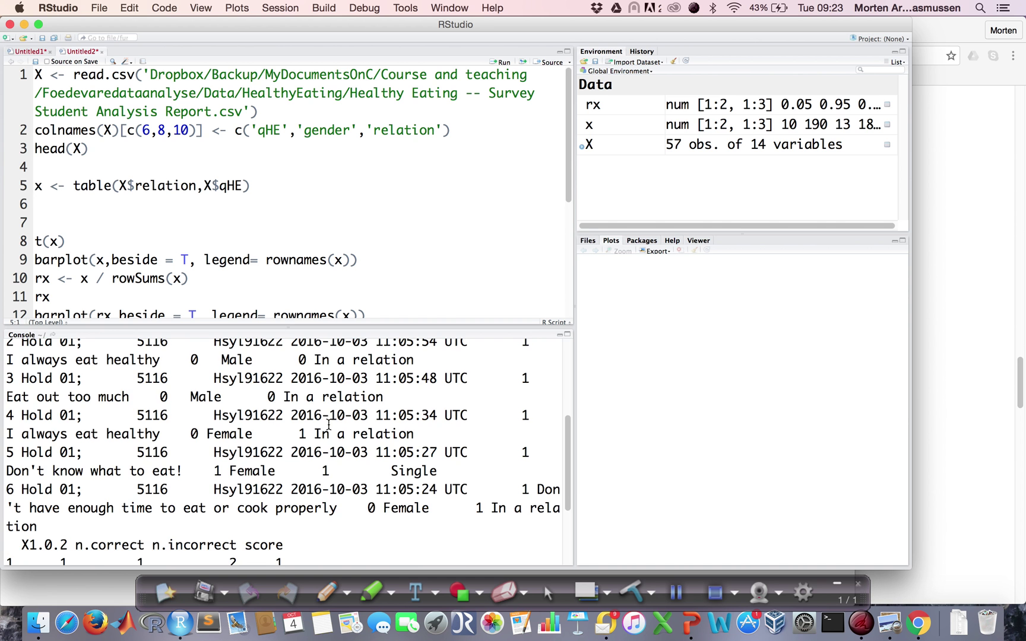
scroll(328, 425, "up", 8)
left_click(89, 185)
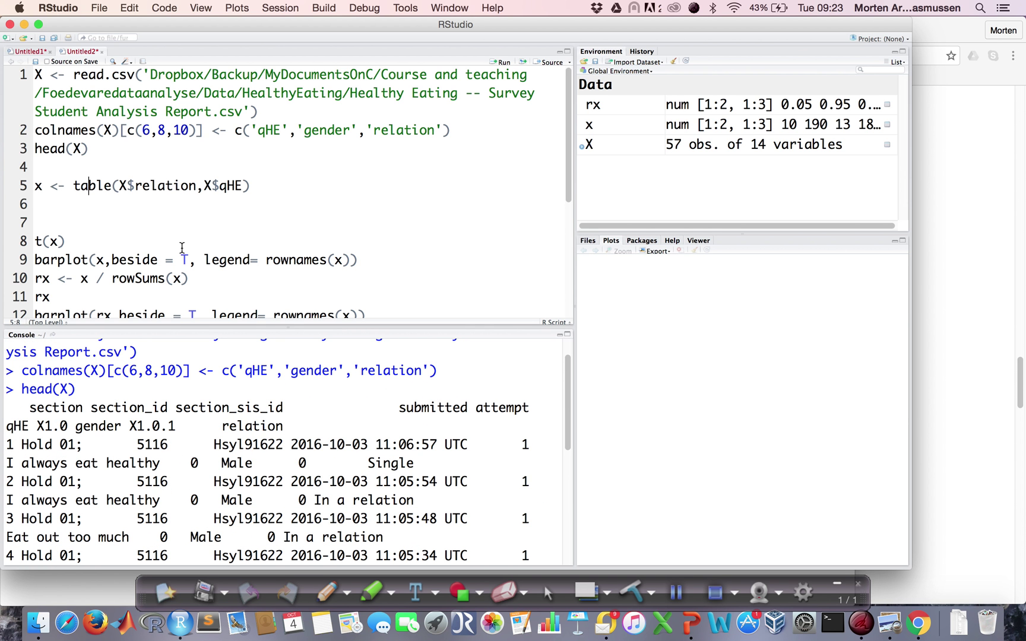
Print X$qHE to check its six eating-habit answer levels
key("alt+Left")
key("alt+shift+Right")
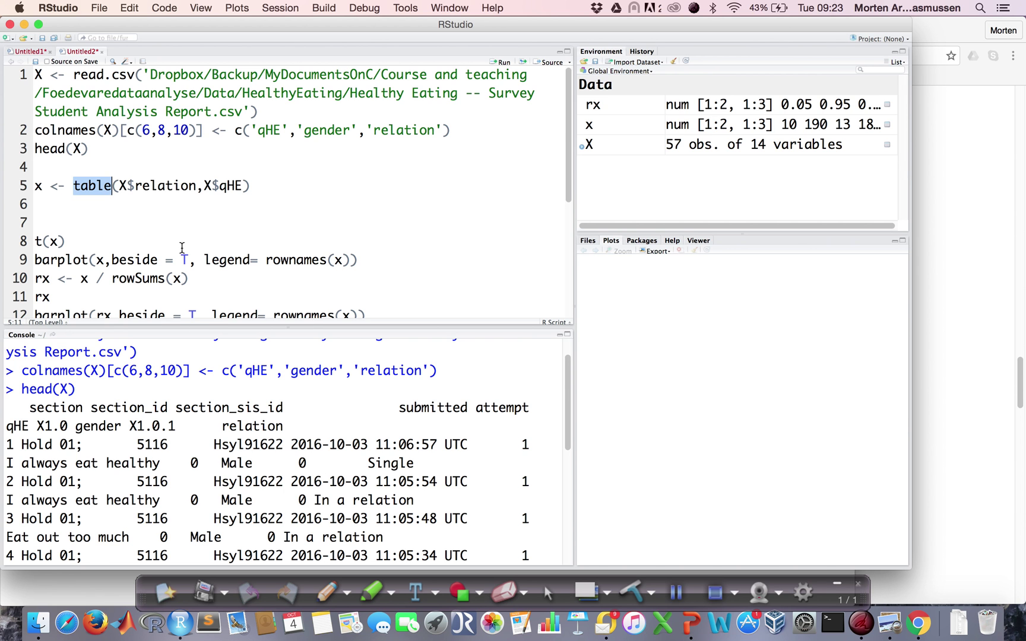
key("Right")
key("Right")
key("shift+Right")
key("shift+Right")
key("alt+shift+Right")
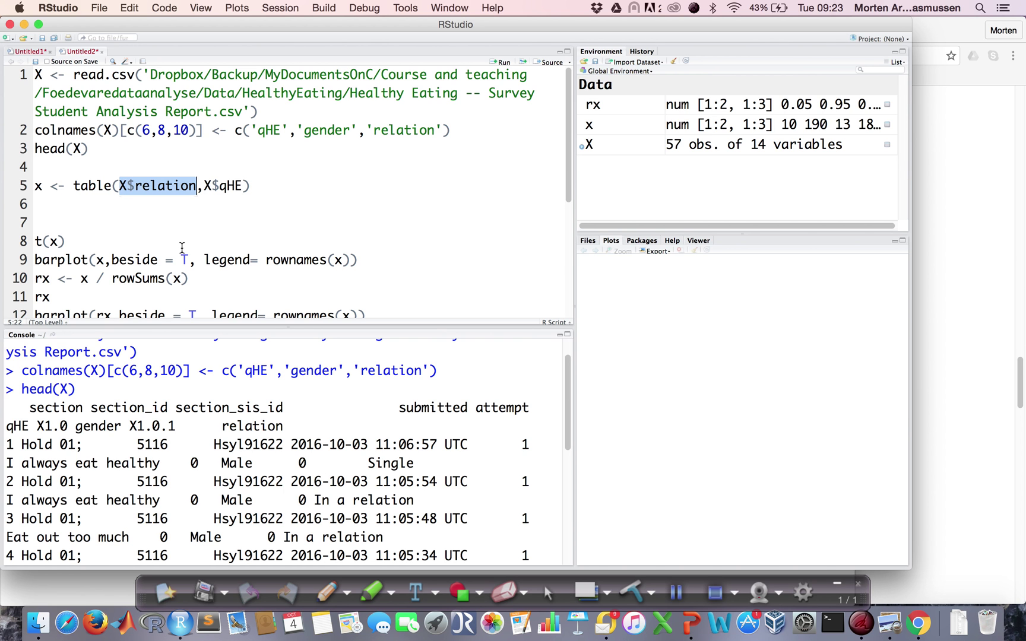
key("shift+Right")
key("shift+Left")
key("Right")
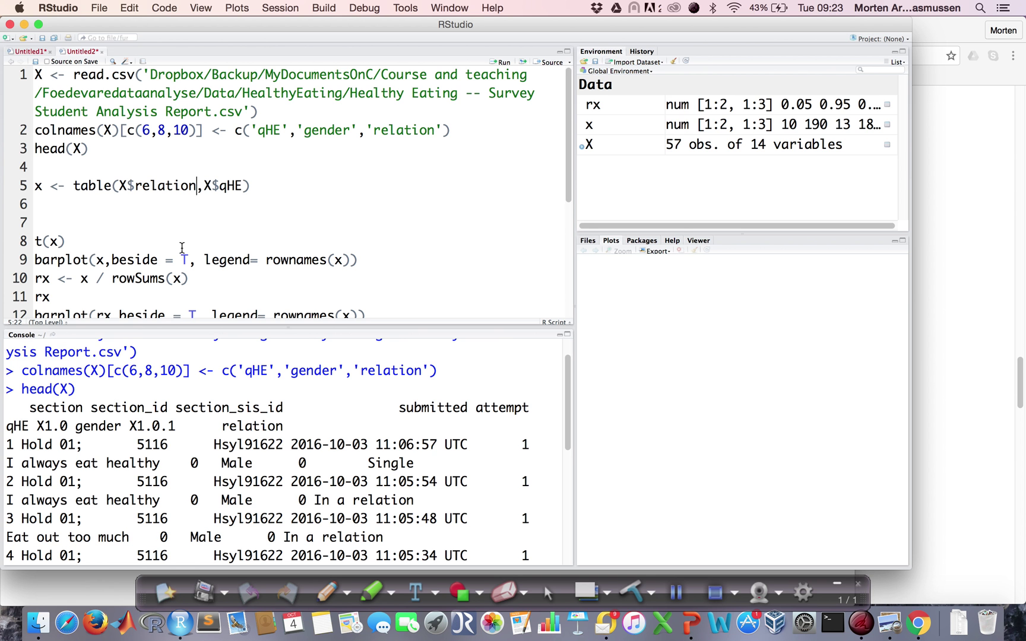
key("shift+Right")
key("shift+Right")
key("shift+Right")
key("shift+Right")
key("shift+Right")
key("super+Return")
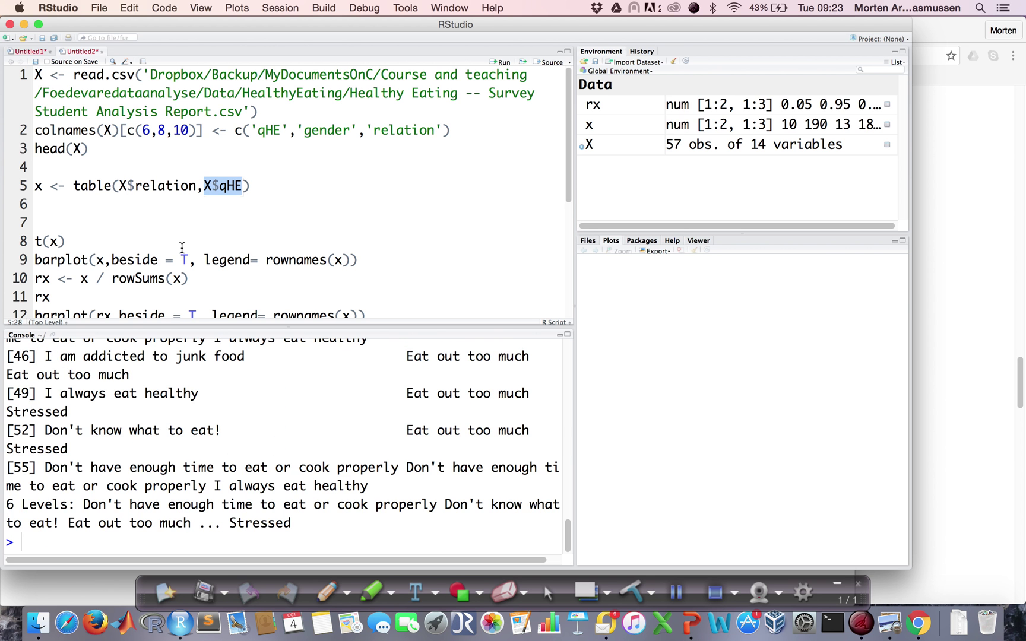
scroll(161, 454, "up", 5)
scroll(161, 455, "down", 5)
Print X$relation to check the relationship-status levels
left_click(118, 189)
key("shift+Right")
key("shift+Right")
key("shift+Right")
key("shift+Right")
key("shift+Right")
key("shift+Right")
key("shift+Right")
key("shift+Right")
key("shift+Right")
key("shift+Right")
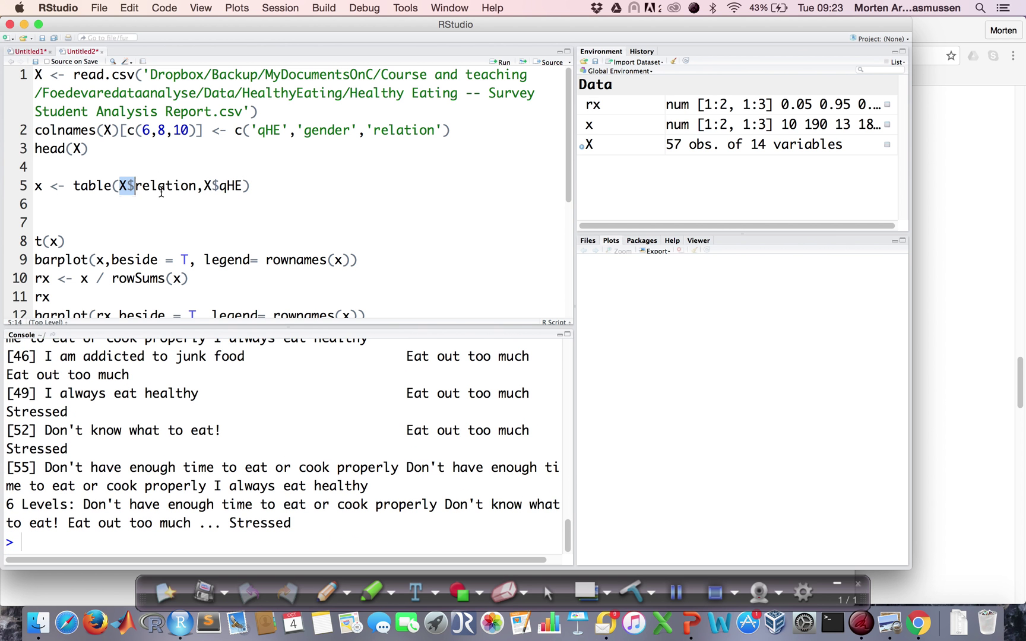
key("super+Return")
Build x <- table(X$relation, X$qHE) and print it transposed with t(x)
left_click(161, 193)
key("super+Return")
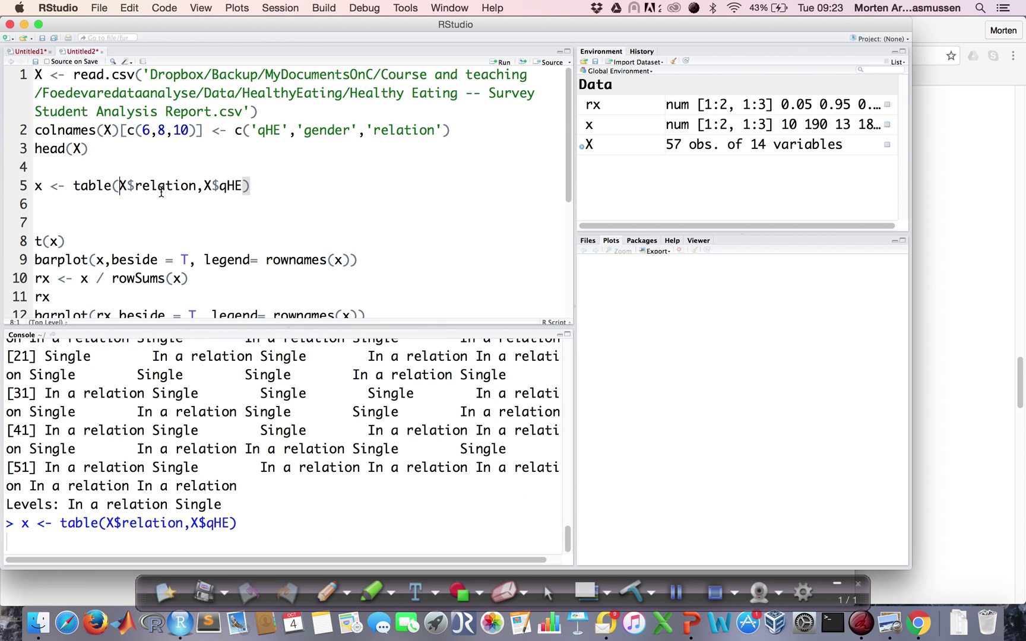
key("super+Return")
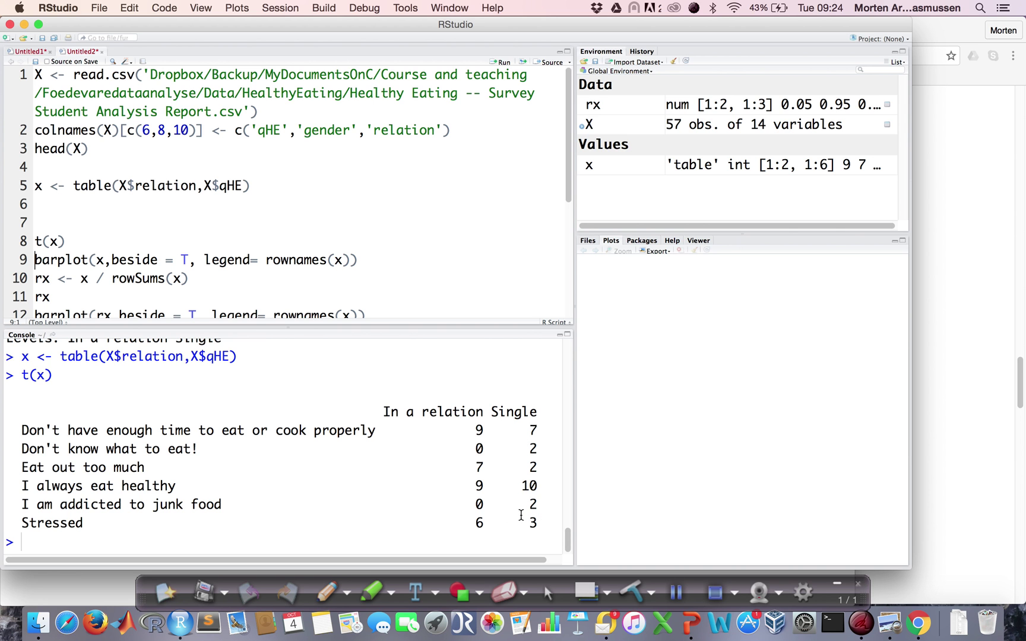
Remove the blank lines and draw barplot(x, beside=T, legend=rownames(x))
left_click(159, 264)
key("super+Left")
key("BackSpace")
key("BackSpace")
key("Down")
key("super+Return")
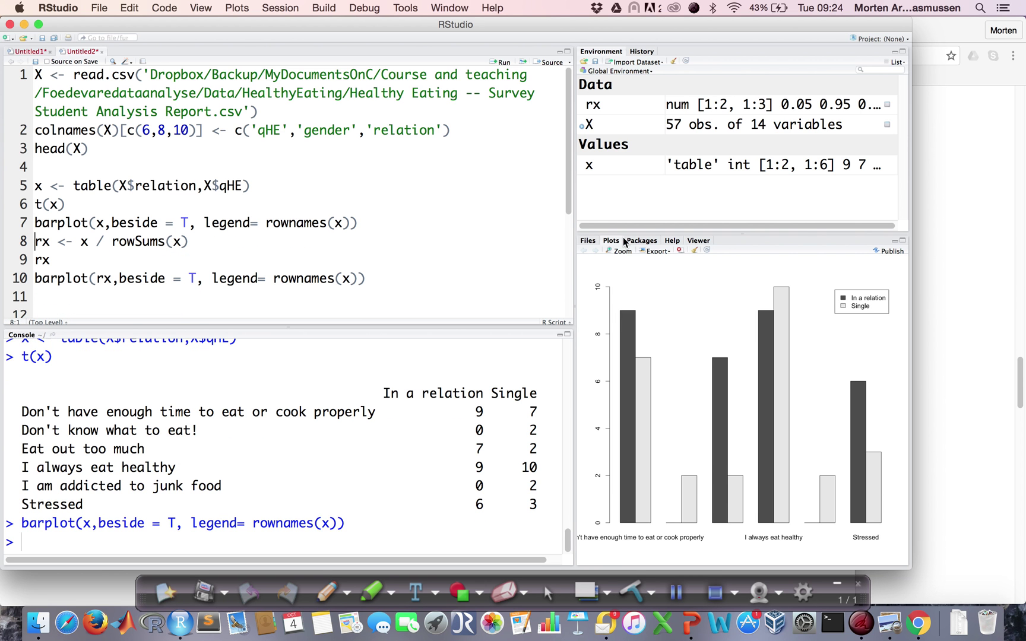
View the grouped bar chart enlarged in the Plot Zoom window, then close it
left_click(622, 252)
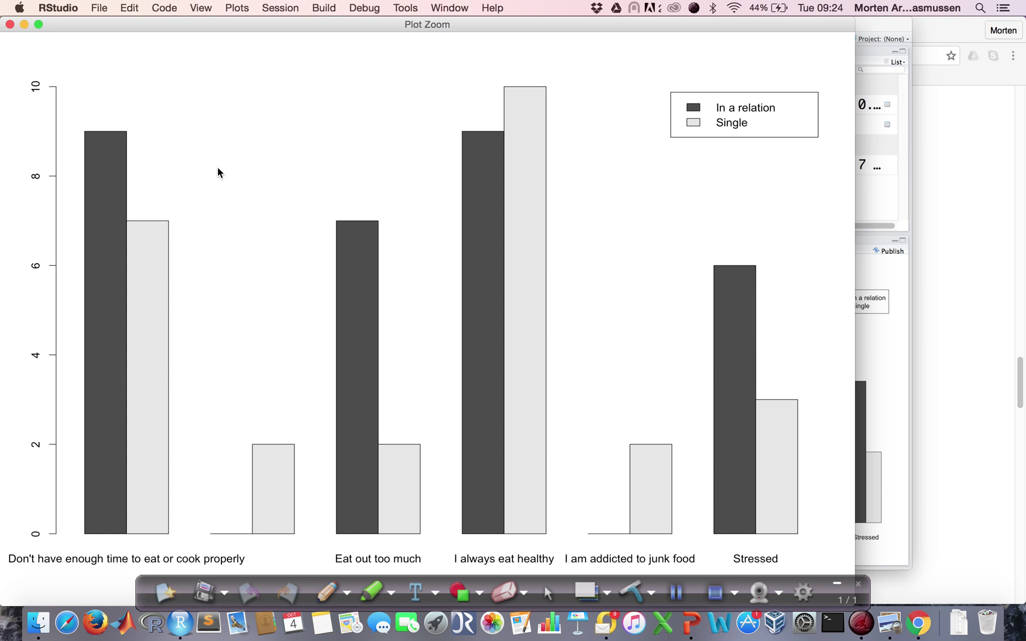
left_click(9, 25)
left_click(120, 241)
key("Left")
key("Left")
key("Left")
key("Left")
key("Left")
key("Left")
key("Right")
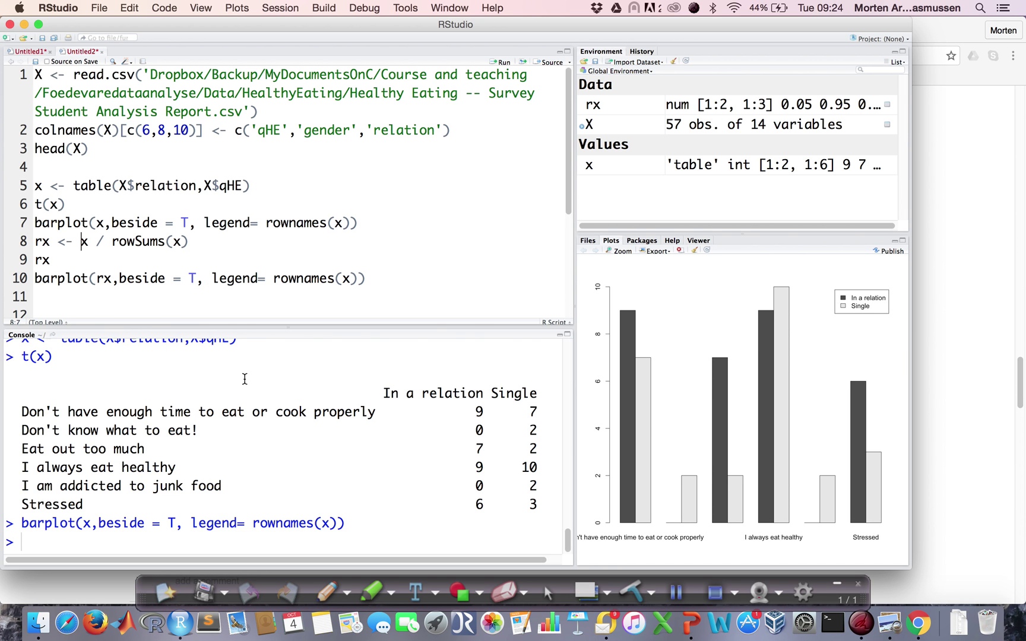
Print x, compute rx <- x / rowSums(x) and view the proportions bar chart enlarged
left_click(148, 532)
type("x")
key("Return")
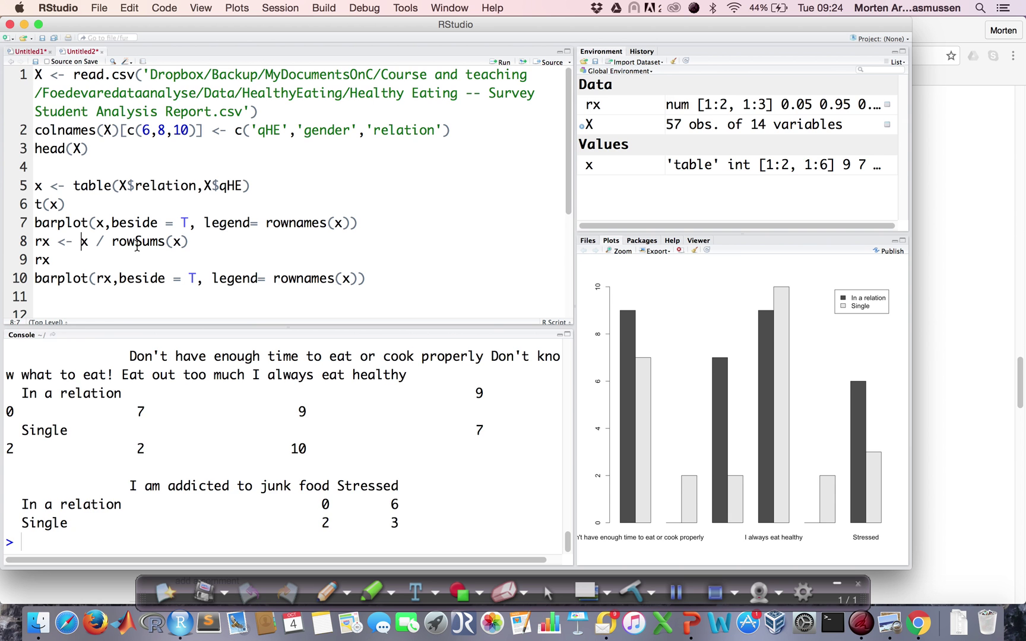
key("super+Return")
key("super+Return")
key("super+Return")
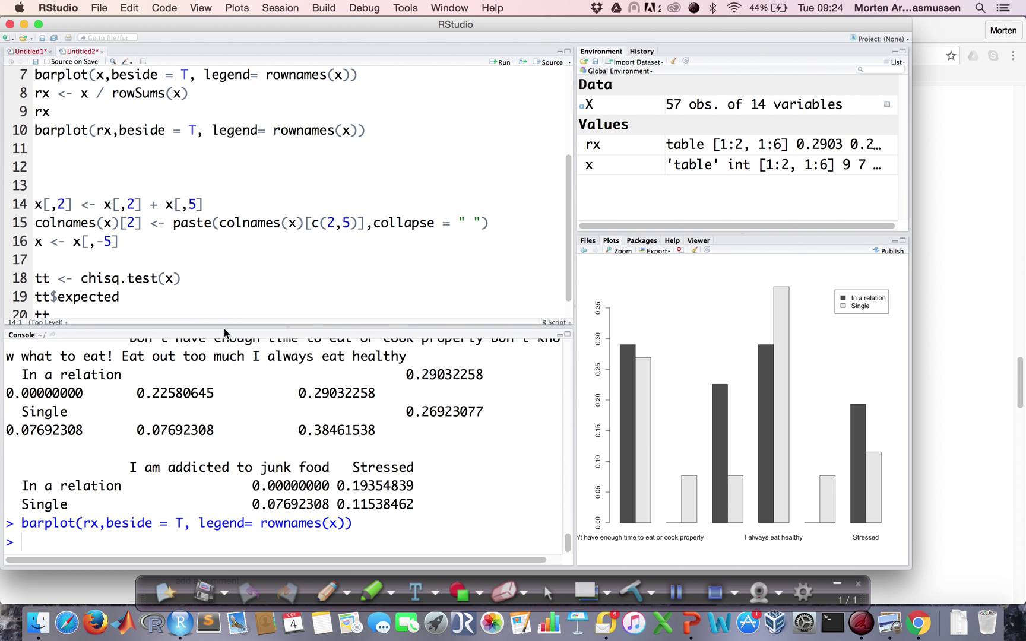
left_click(620, 251)
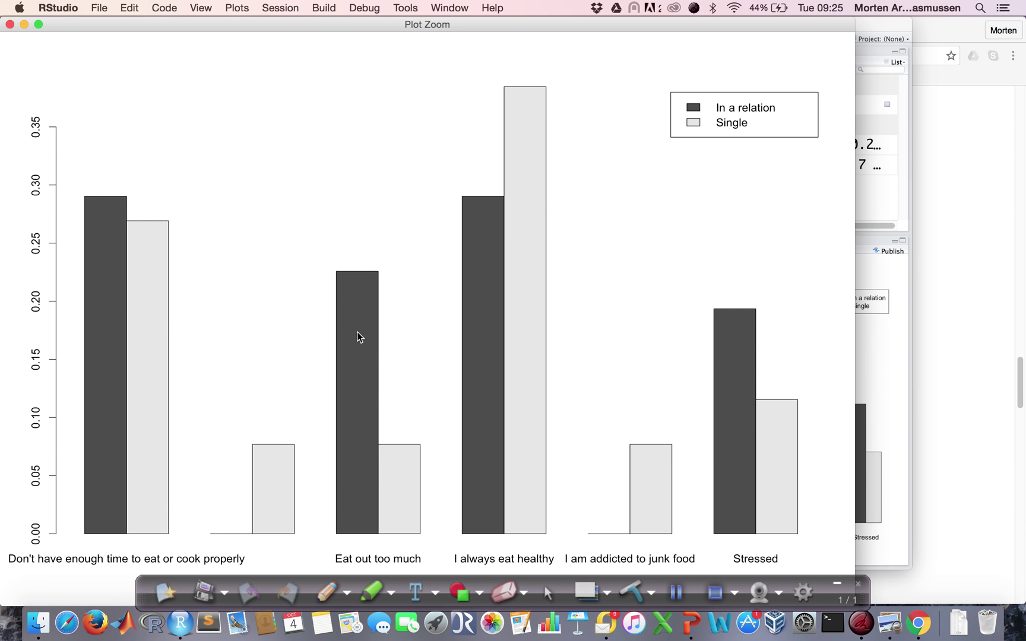
left_click(9, 25)
Add chisq.test(x) on new line 12 and run it
left_click(91, 185)
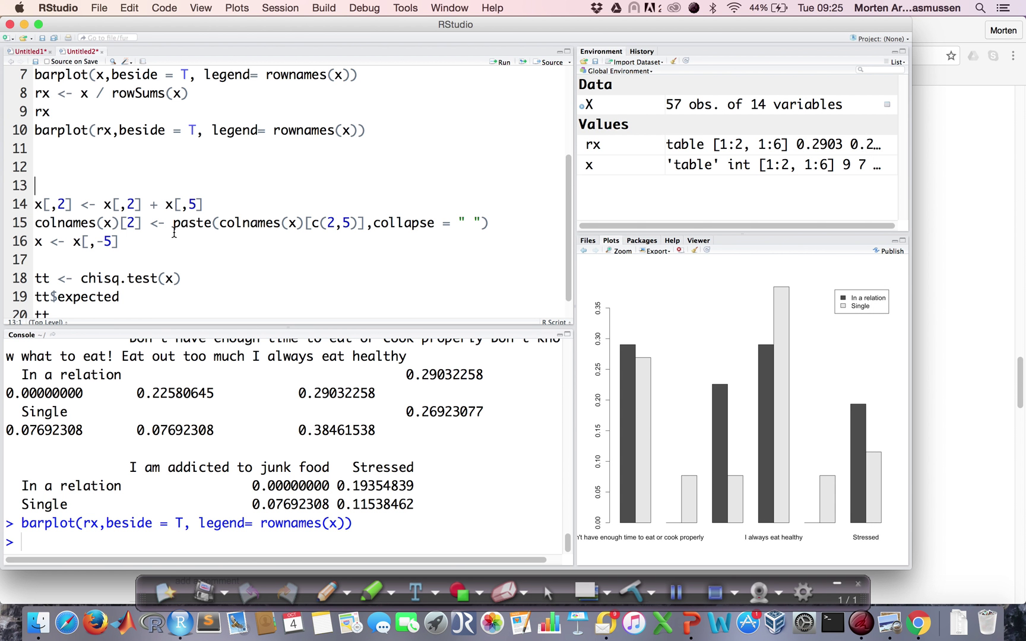
key("Down")
key("Down")
key("Down")
key("Down")
key("Up")
key("Up")
key("Up")
key("Up")
key("Up")
key("Up")
key("Up")
key("Return")
type("chi")
key("Down")
key("Return")
type("x")
key("super+Return")
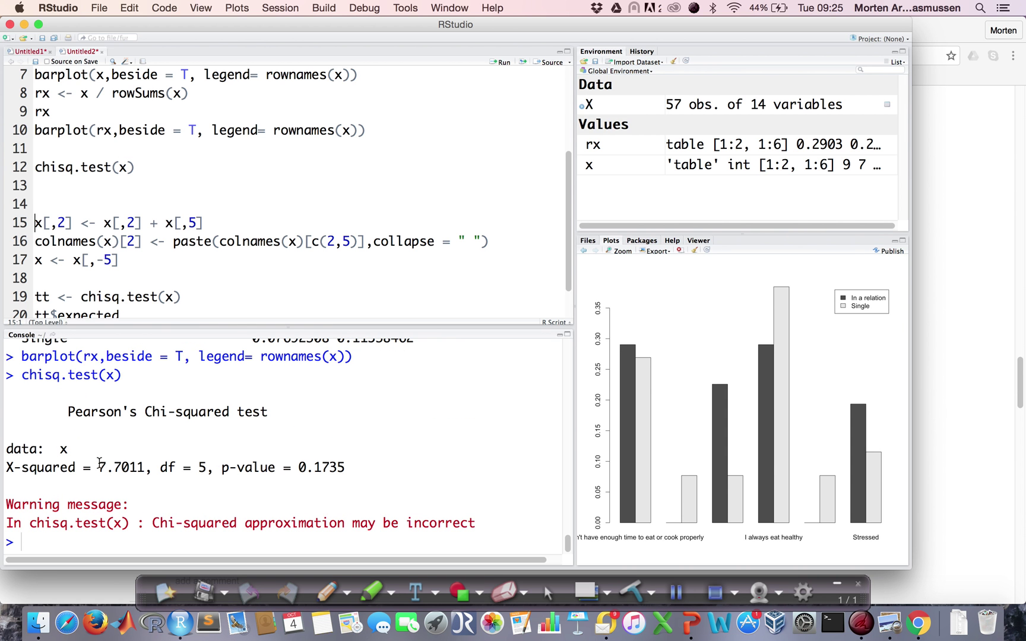
Highlight the X-squared 7.7011 and df = 5 results in the console
left_click_drag(105, 467, 145, 468)
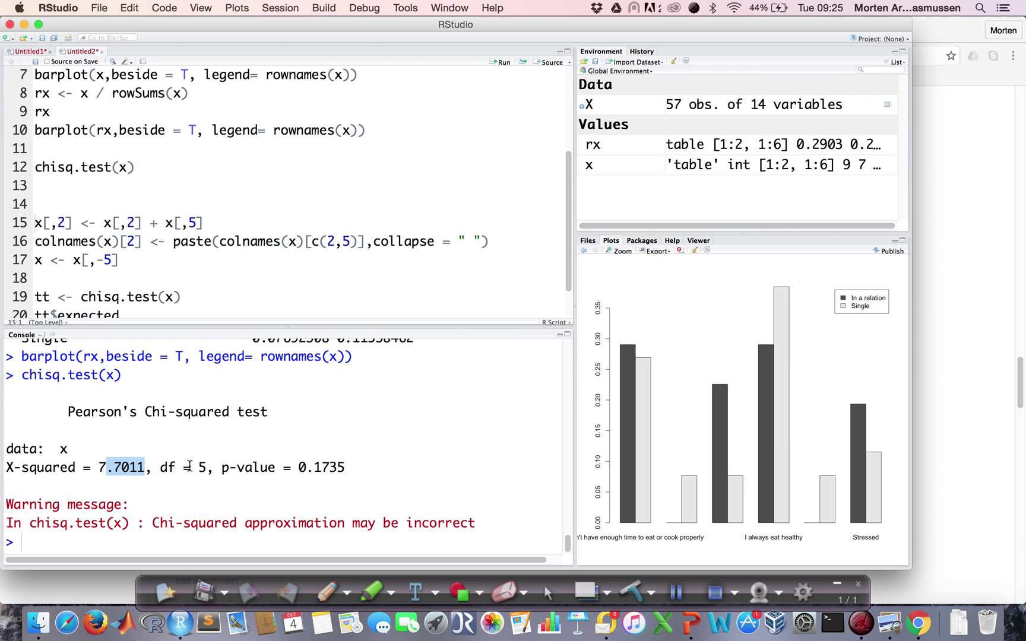
left_click_drag(159, 468, 203, 468)
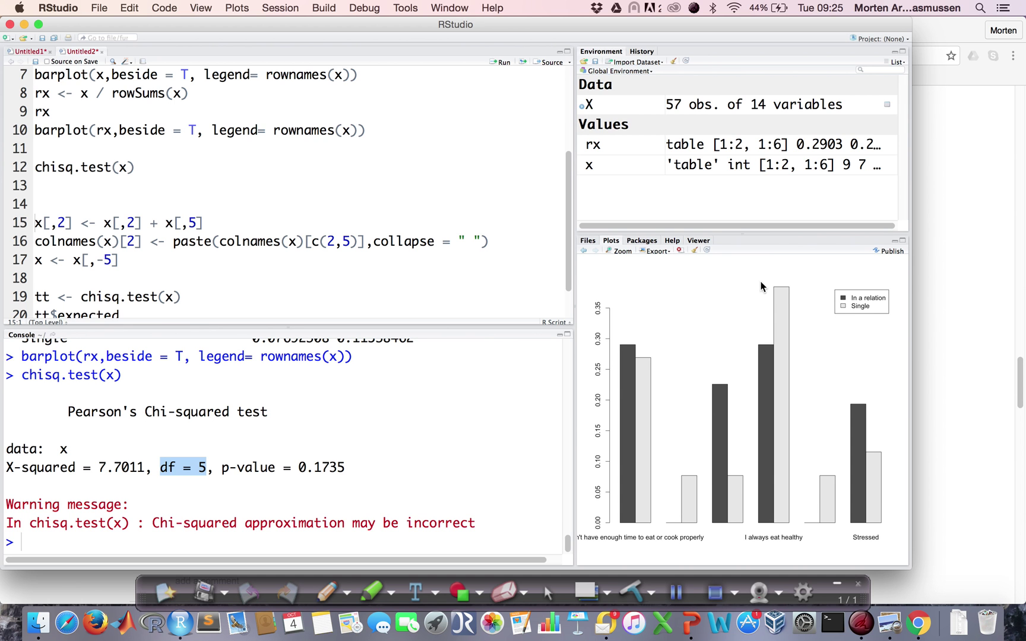
left_click(96, 222)
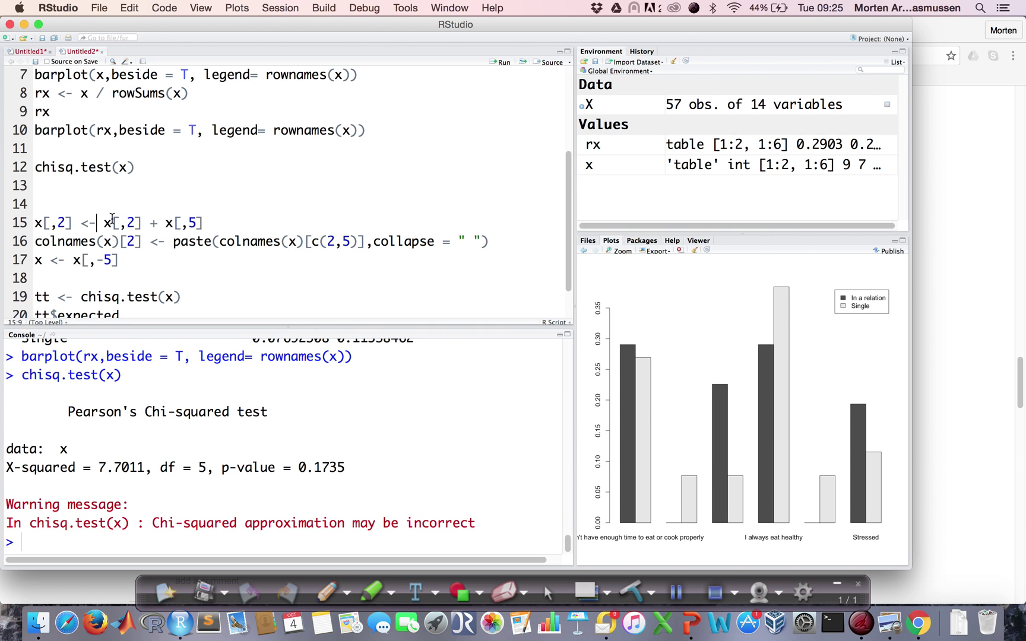
left_click(60, 186)
key("Up")
Store the test as tt and print its expected counts transposed with t(tt$expected)
type("tt <-")
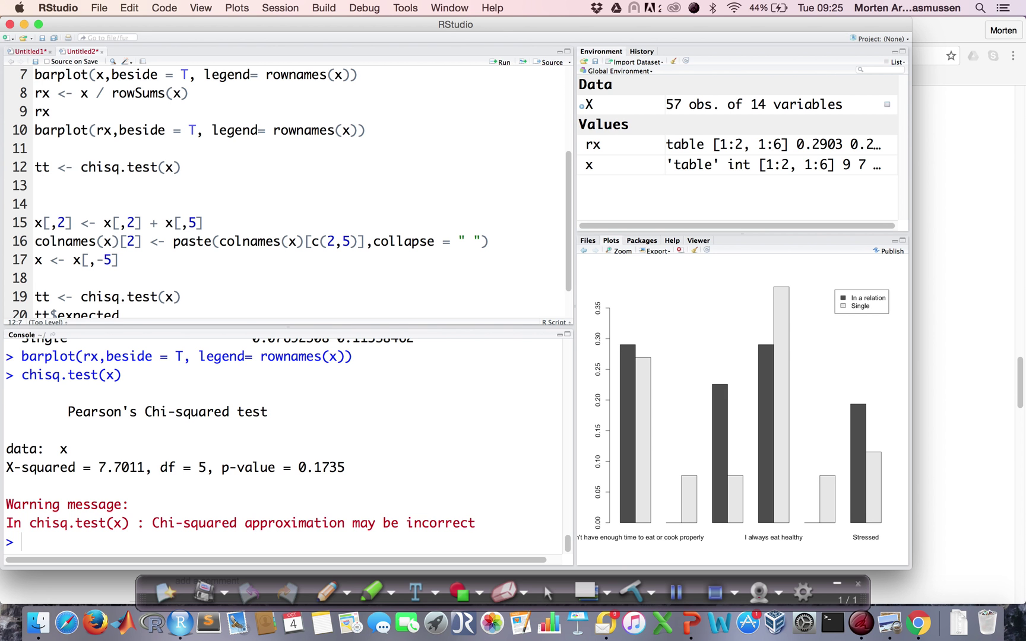
key("super+Return")
type("tt$")
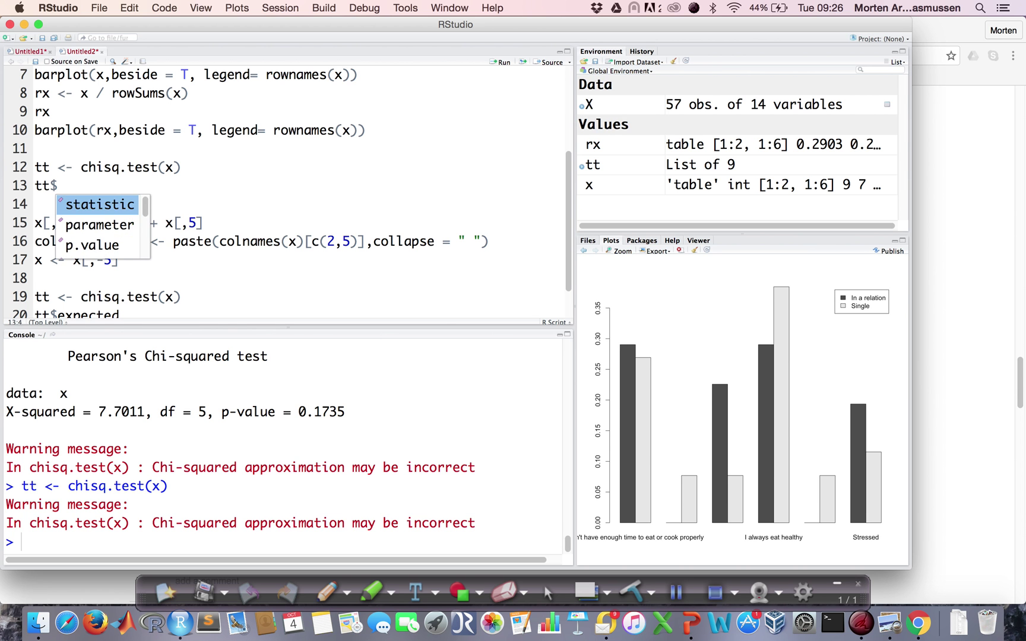
type("e")
key("Tab")
key("super+Return")
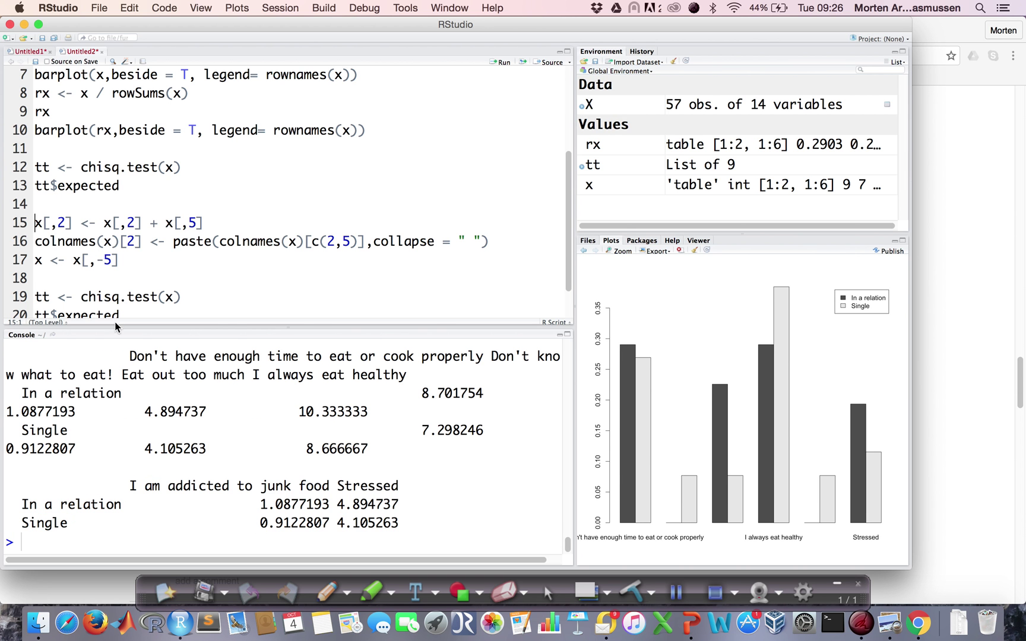
key("Up")
key("Up")
key("Up")
key("Down")
type("t(")
type(")")
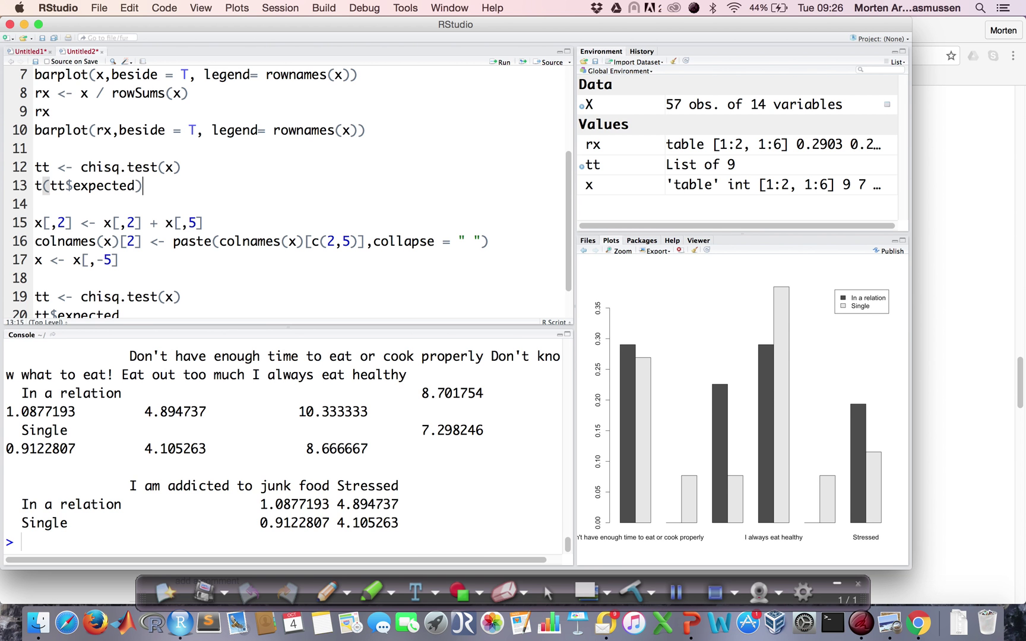
key("super+Return")
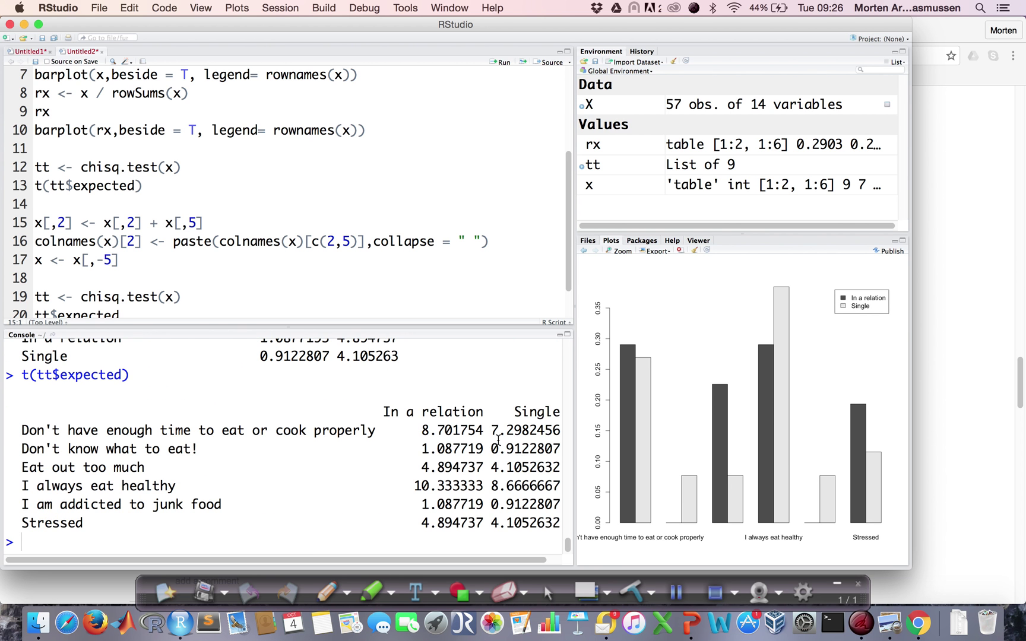
Mark the small expected counts for 'Don't know what to eat!' and 'I am addicted to junk food'
left_click_drag(422, 449, 561, 450)
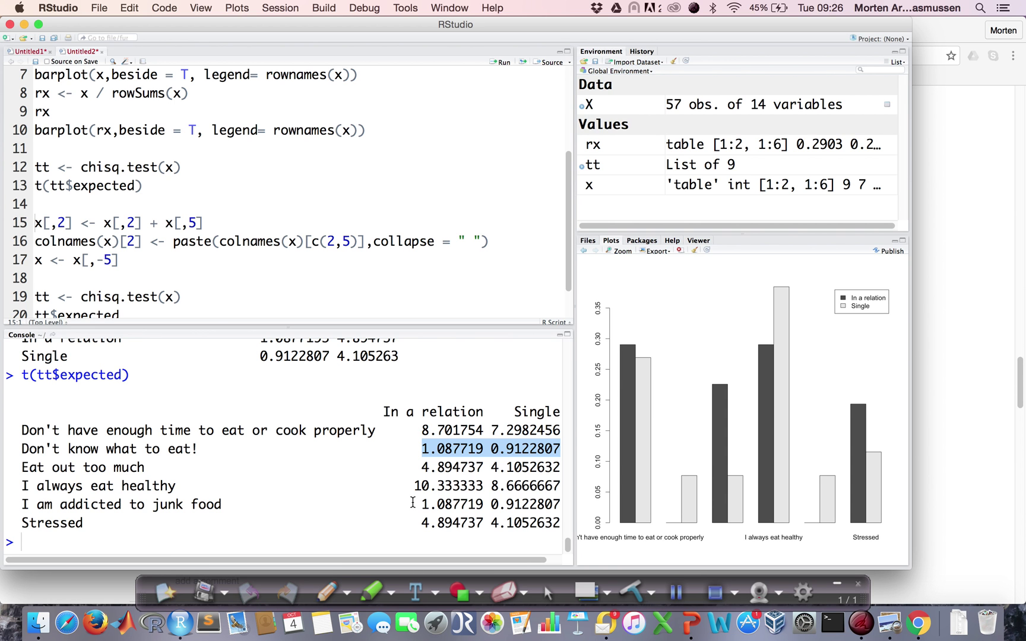
left_click_drag(415, 502, 561, 506)
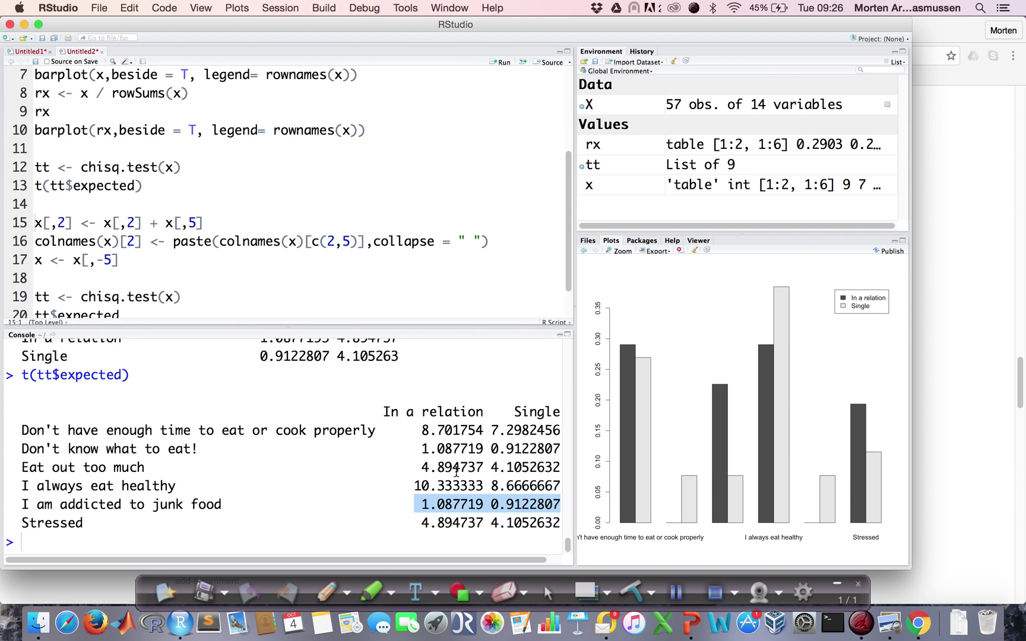
left_click(586, 591)
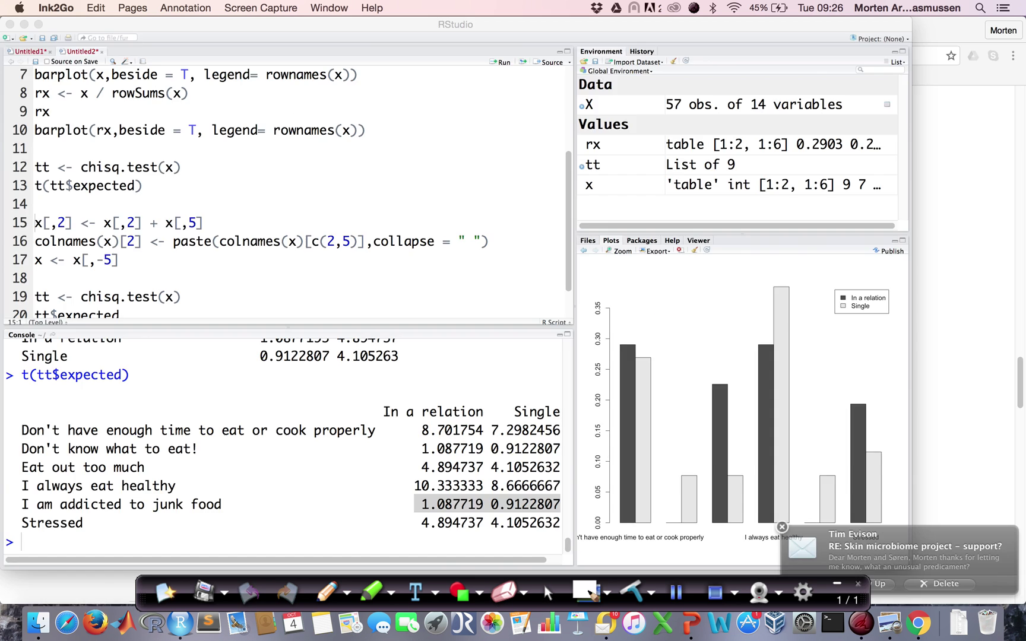
left_click(558, 594)
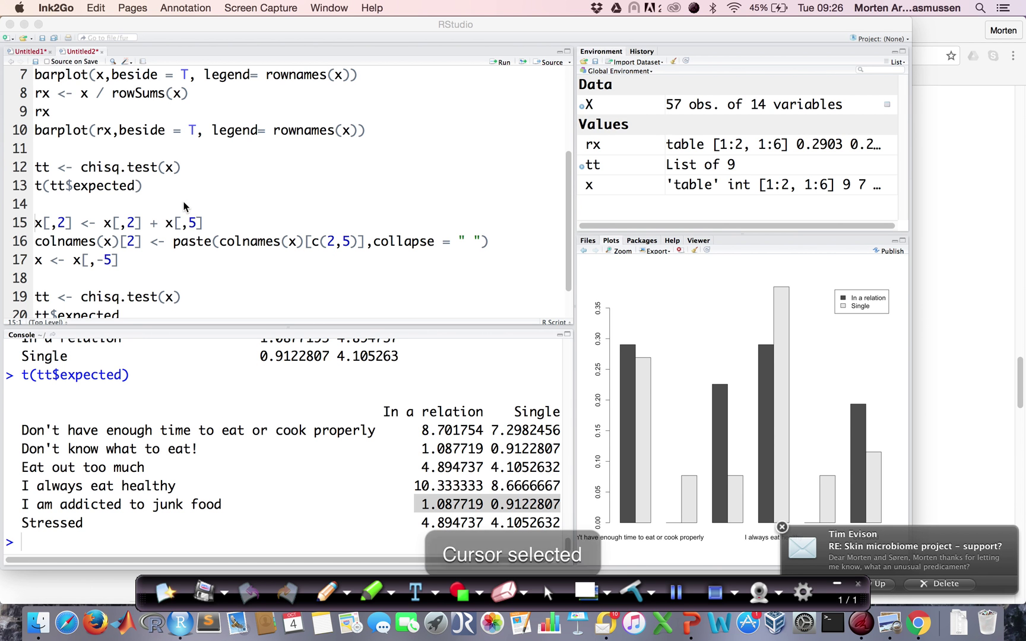
Run lines 15–17 adding column 5 into column 2, renaming it, and dropping column 5
left_click(107, 221)
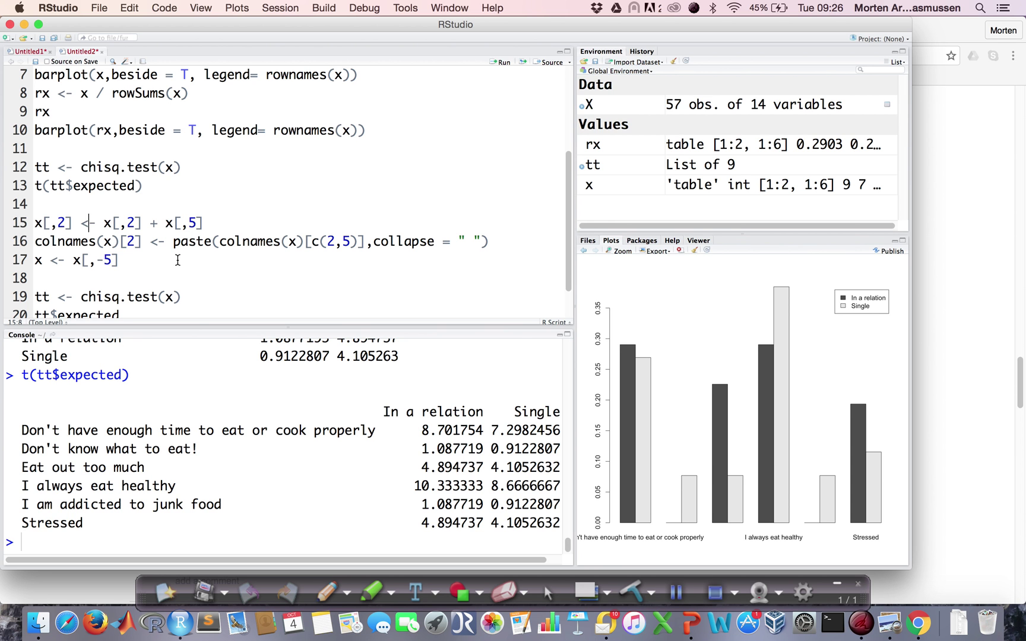
left_click_drag(22, 448, 559, 525)
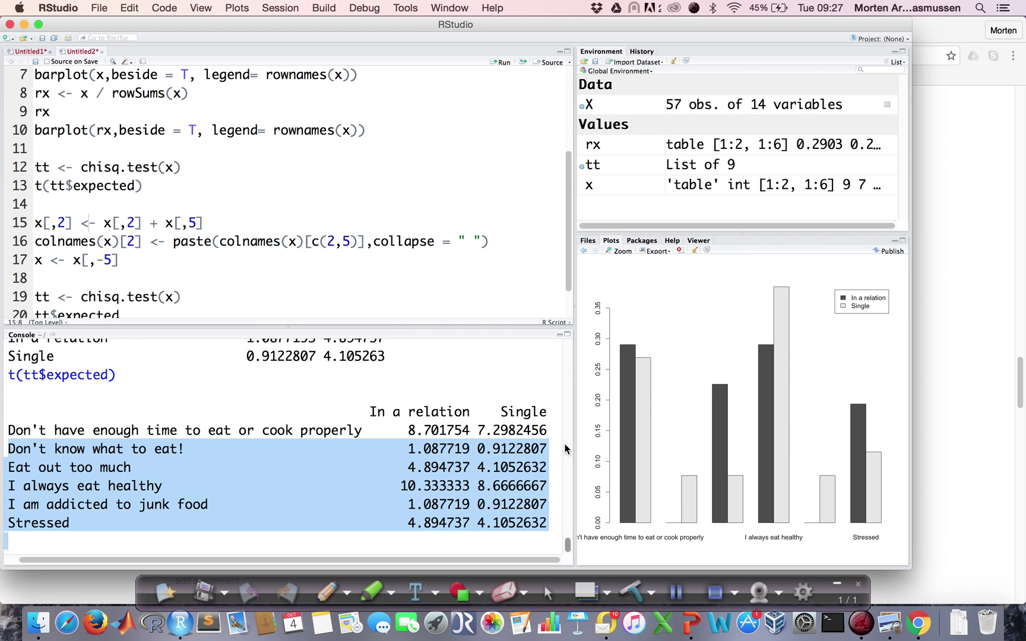
left_click(295, 500)
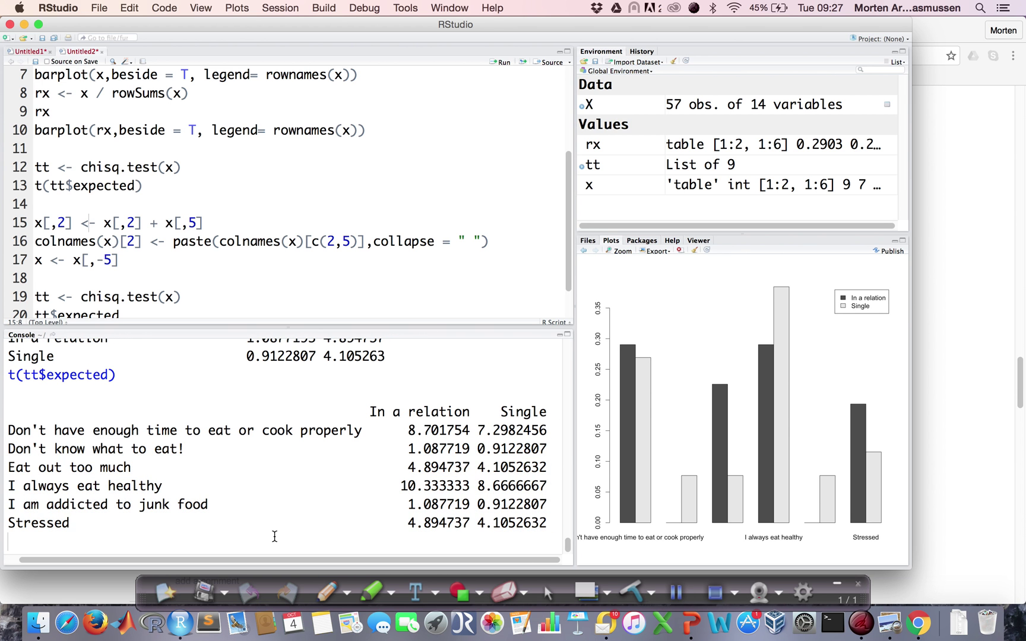
left_click(118, 223)
key("super+Return")
key("super+Return")
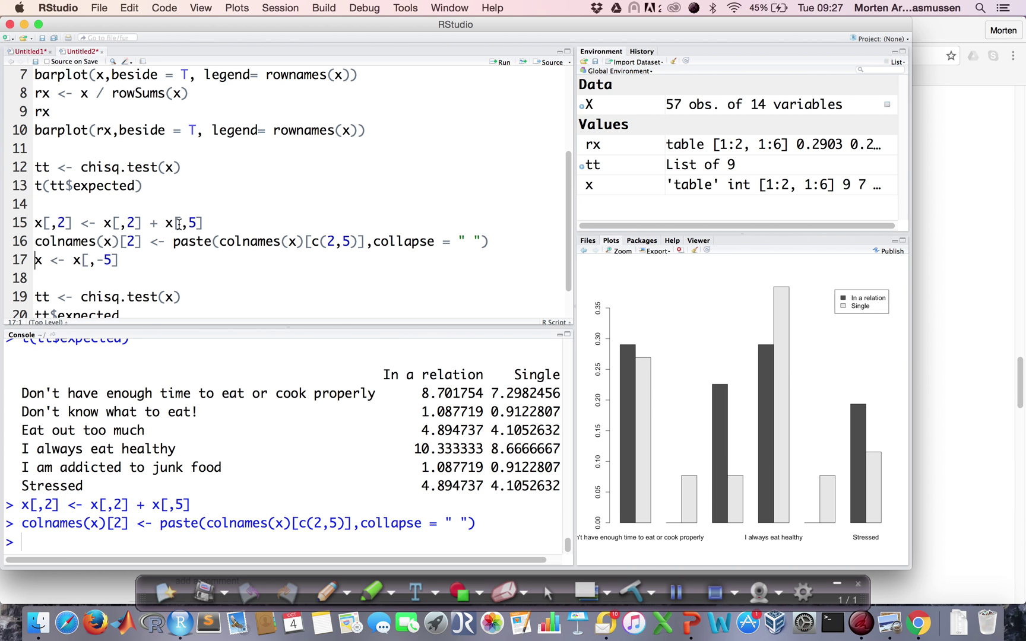
key("super+Return")
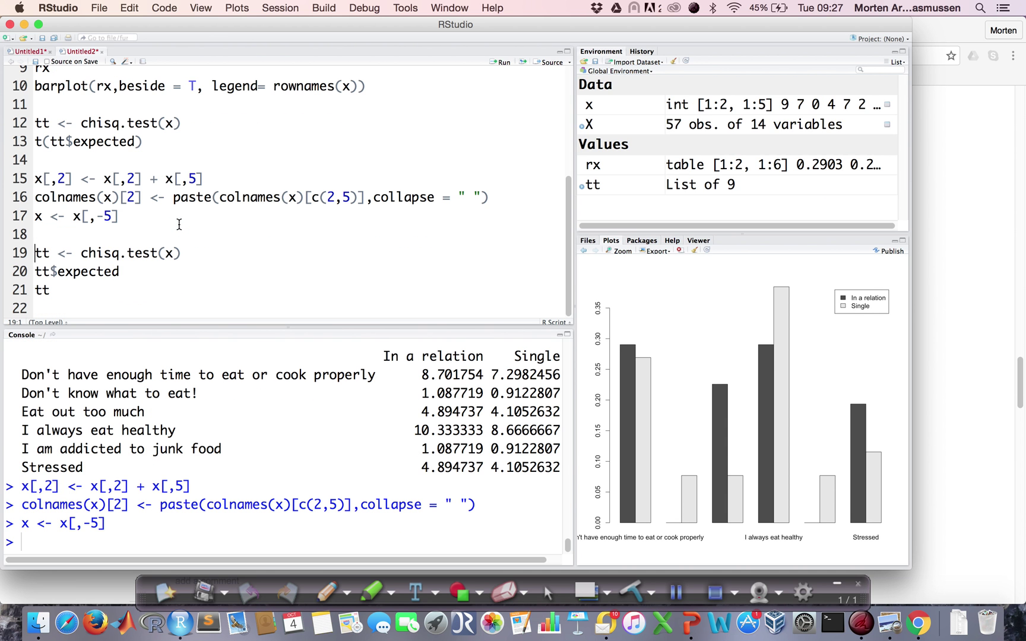
key("Up")
Add t(x) on line 18 and run it to print the merged five-category table
left_click(36, 240)
type("x")
key("Left")
type("t(")
key("Right")
type(")")
key("super+Return")
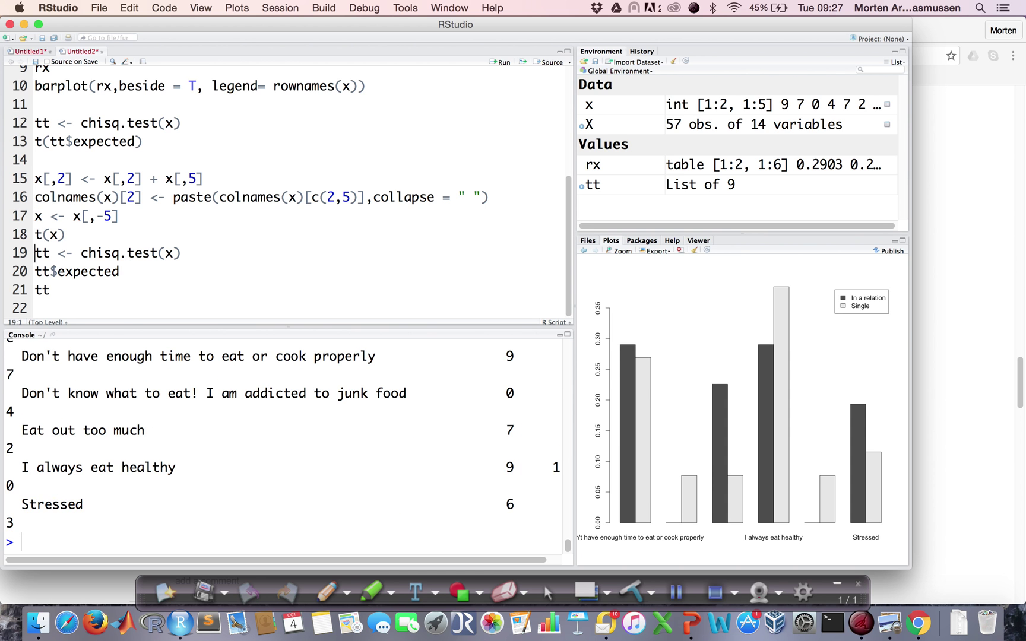
scroll(263, 494, "up", 2)
scroll(263, 494, "down", 1)
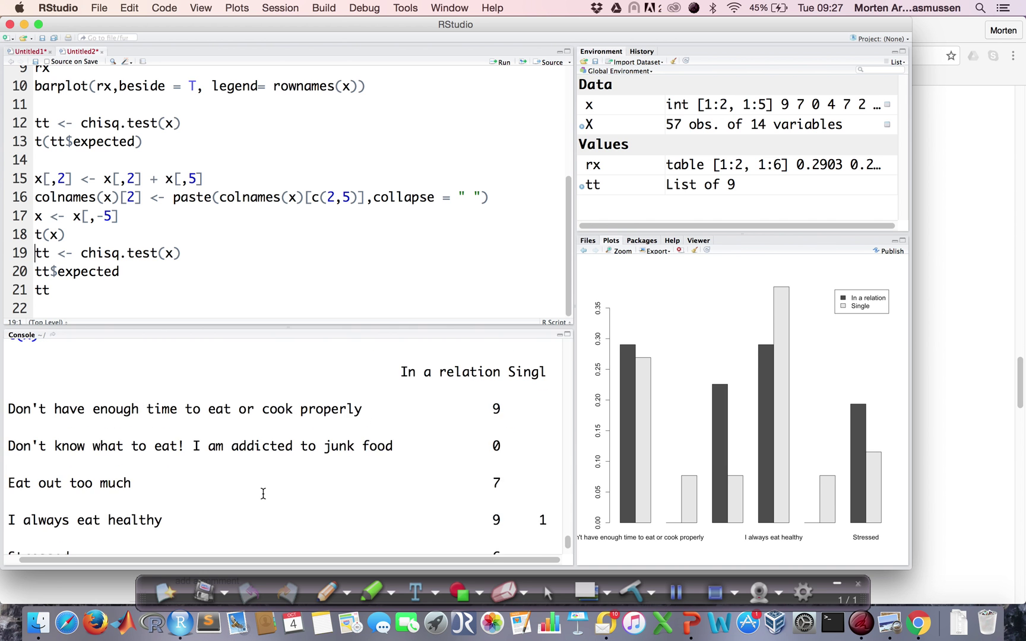
Widen the console and highlight the merged junk-food row (0 in a relation, 4 single)
left_click_drag(574, 458, 651, 454)
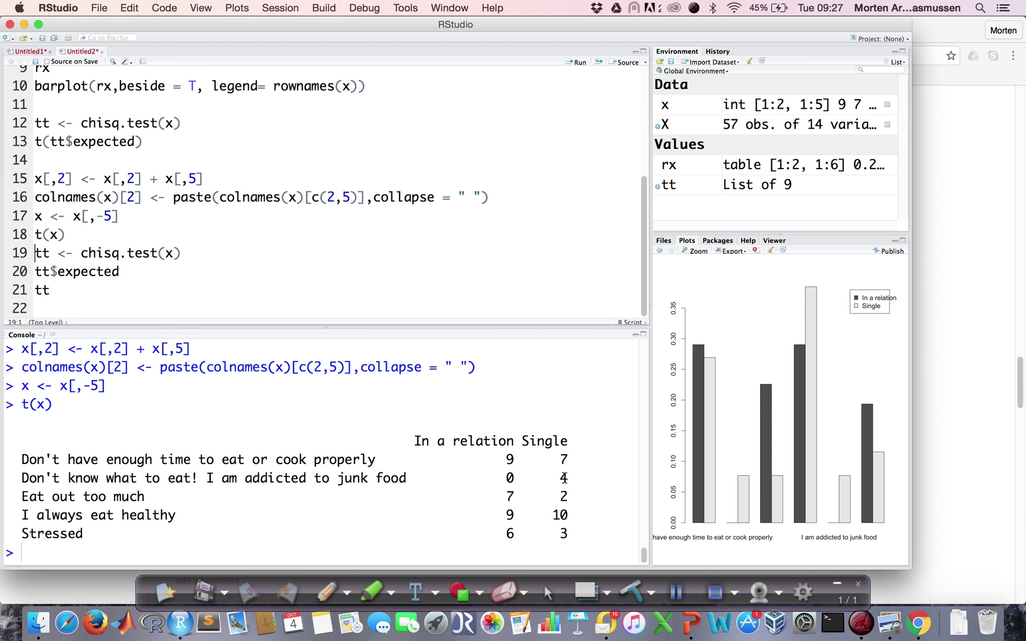
left_click_drag(572, 478, 10, 478)
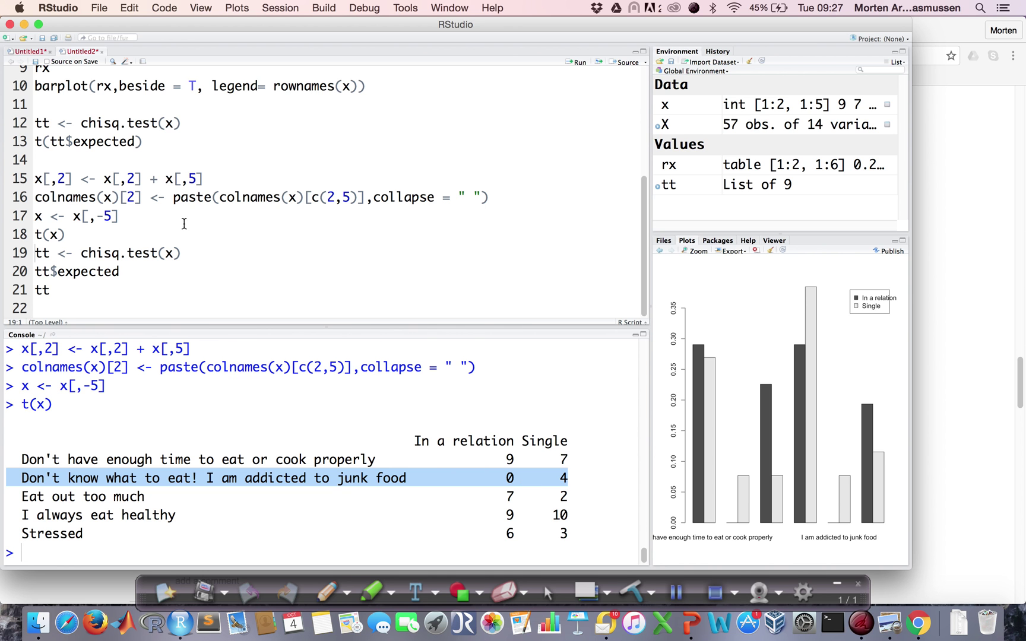
left_click(97, 216)
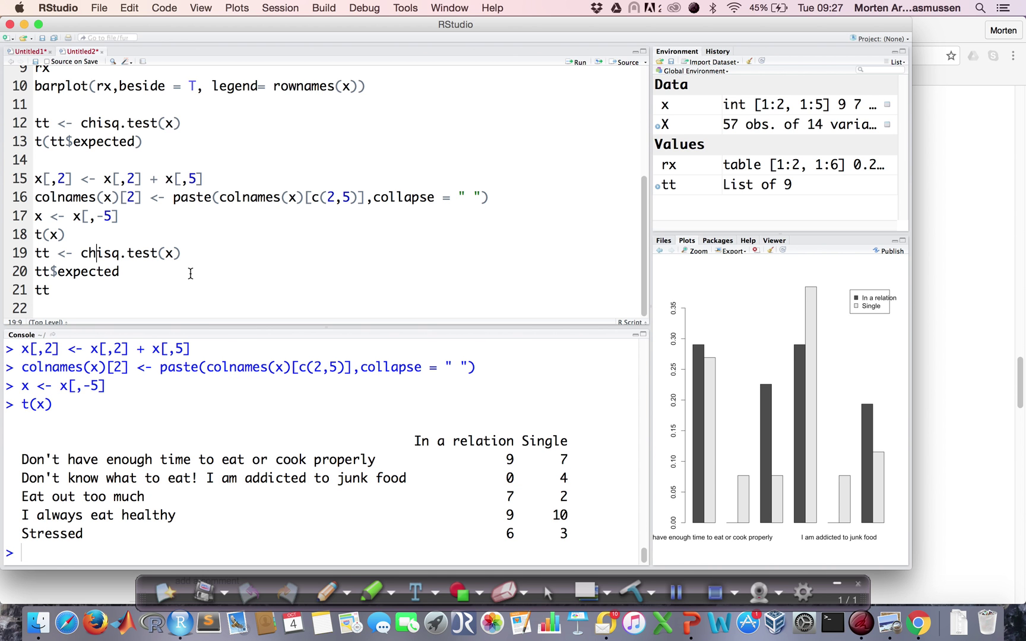
Rerun the merged-table chi-square and print tt: X-squared 7.7011, df 4, p-value 0.1032
key("super+Return")
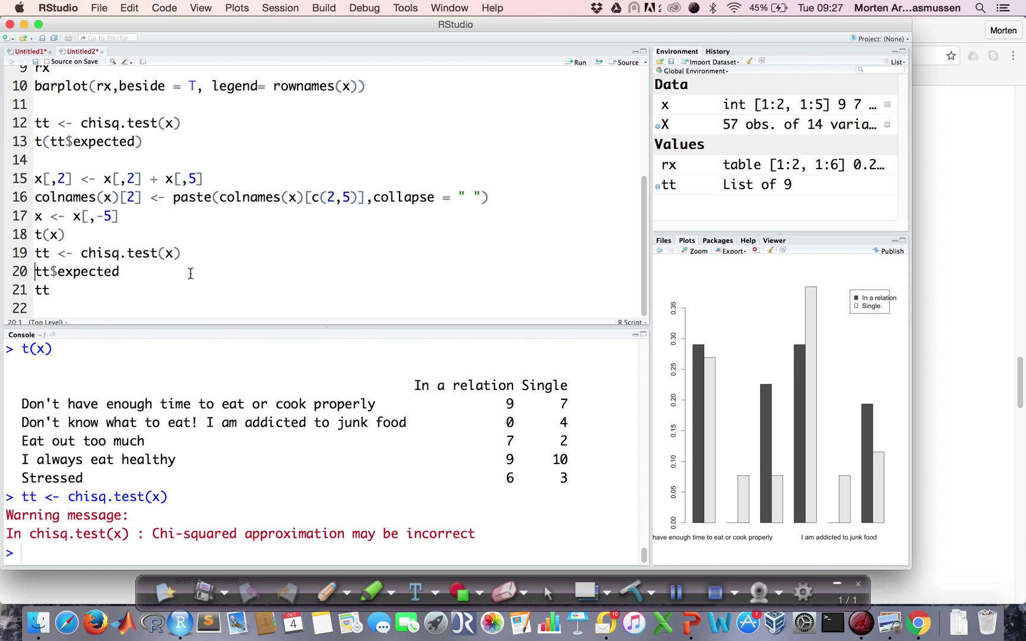
key("Up")
key("End")
key("Return")
type("tt")
key("super+Return")
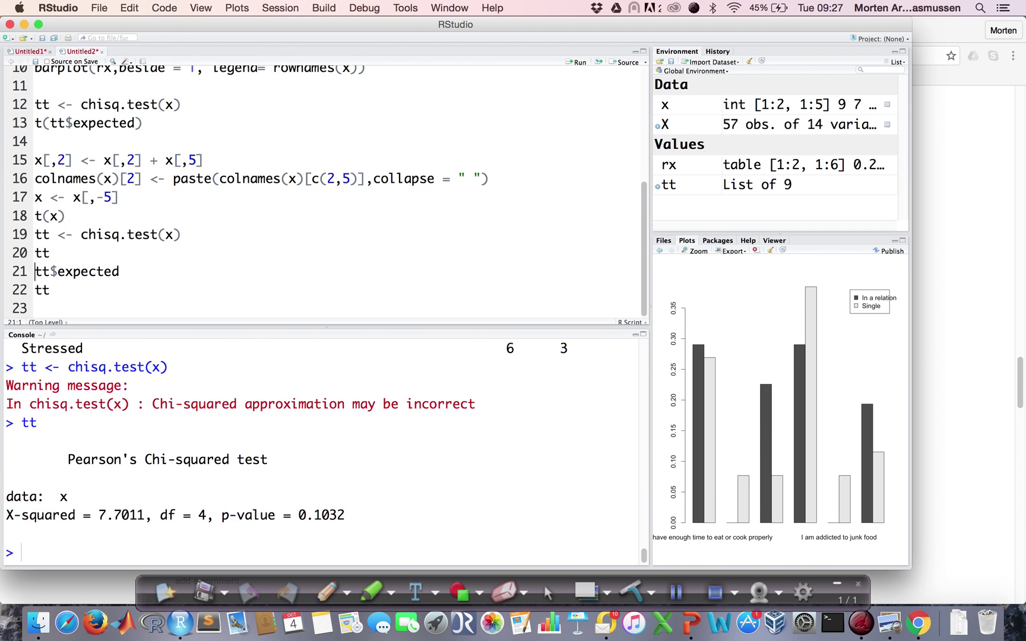
scroll(319, 499, "up", 2)
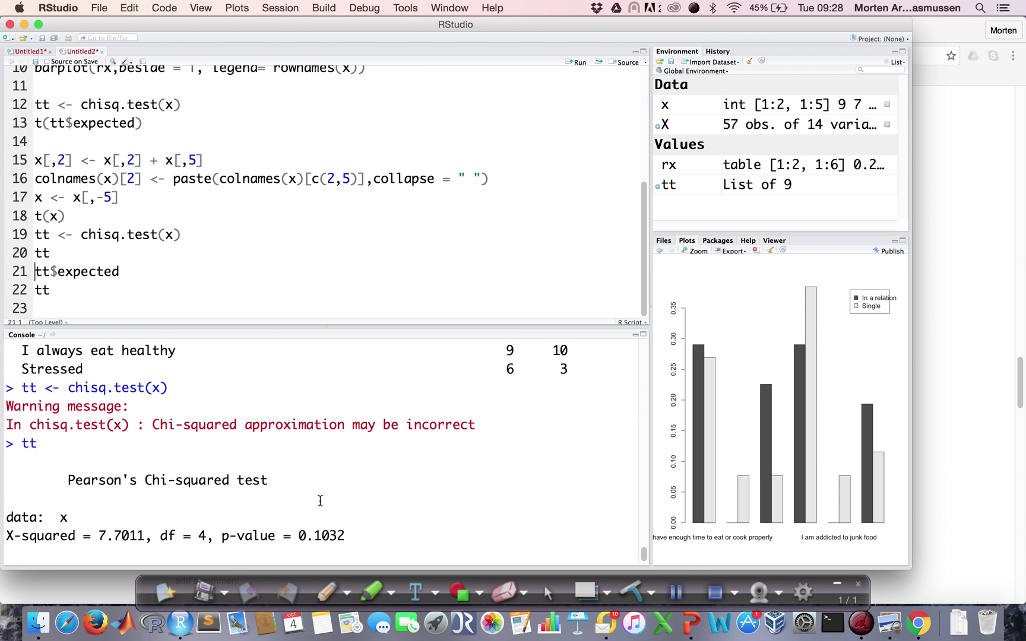
scroll(320, 501, "down", 2)
scroll(320, 501, "up", 3)
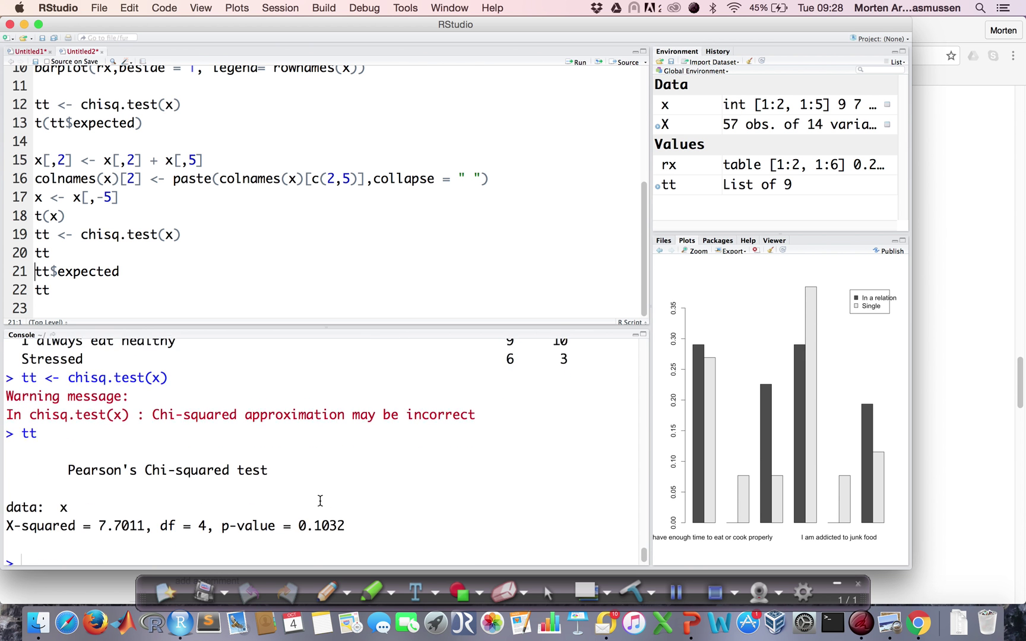
scroll(320, 500, "down", 3)
scroll(249, 419, "up", 3)
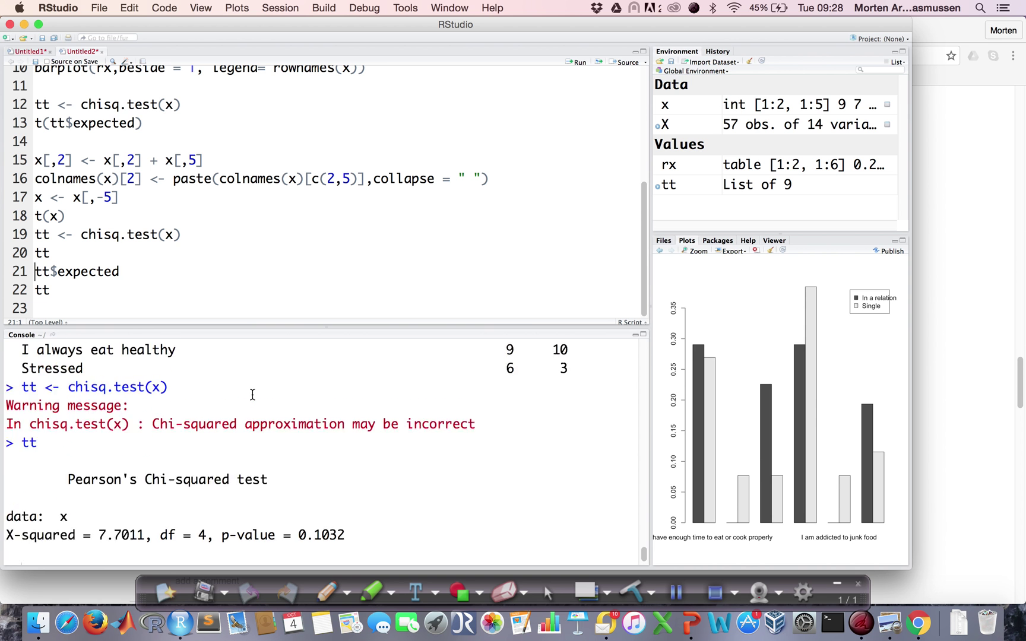
scroll(251, 392, "down", 3)
scroll(231, 365, "up", 1)
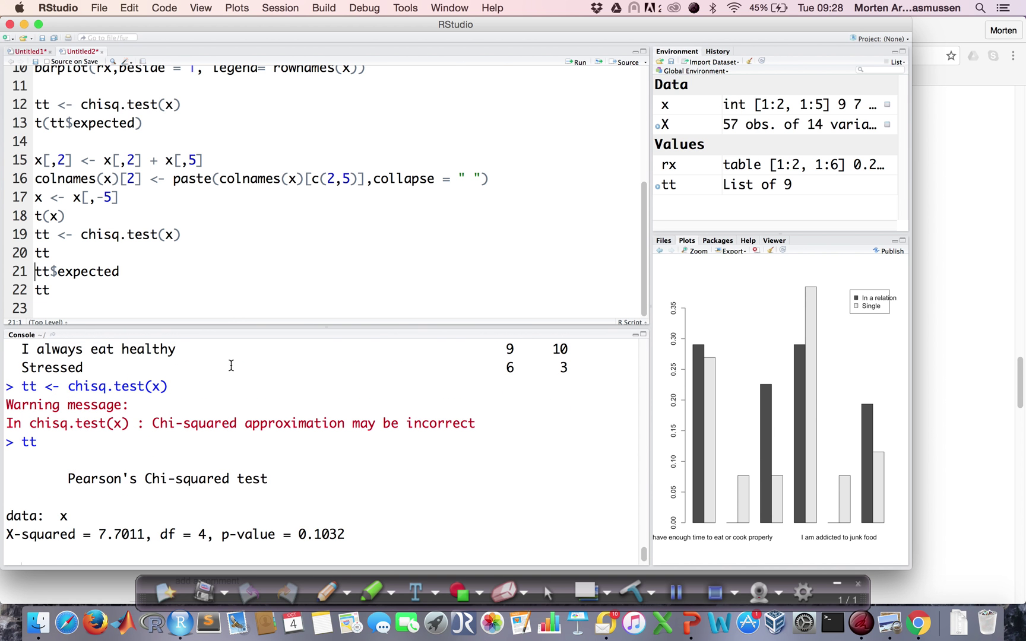
scroll(231, 366, "up", 1)
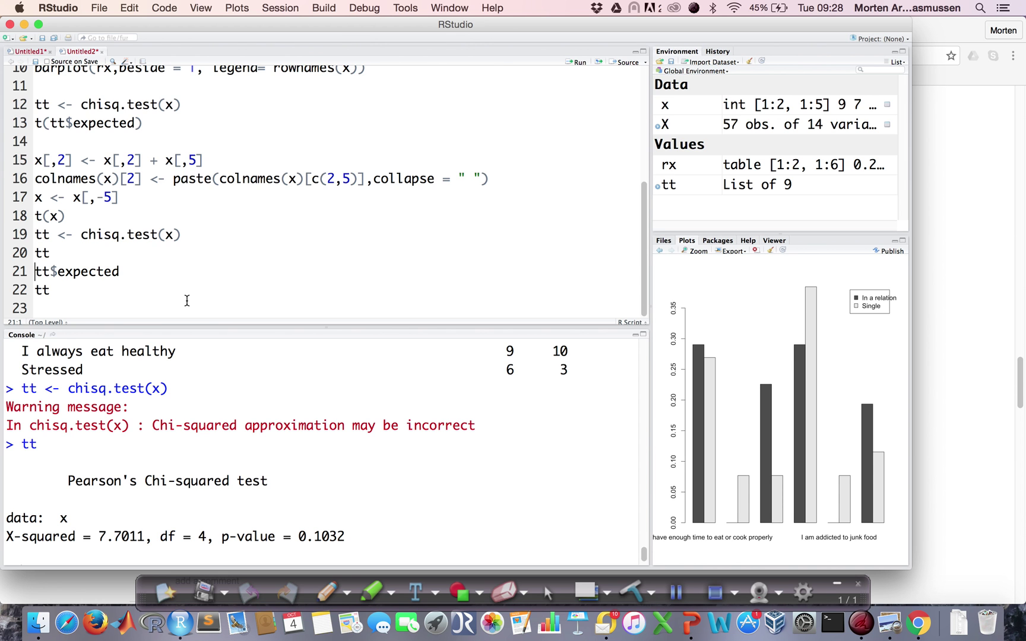
scroll(185, 297, "up", 1)
scroll(193, 274, "down", 1)
Print the merged test's expected counts transposed with t(tt$expected)
key("super+Return")
key("Up")
type("t(")
key("End")
type(")")
key("super+Return")
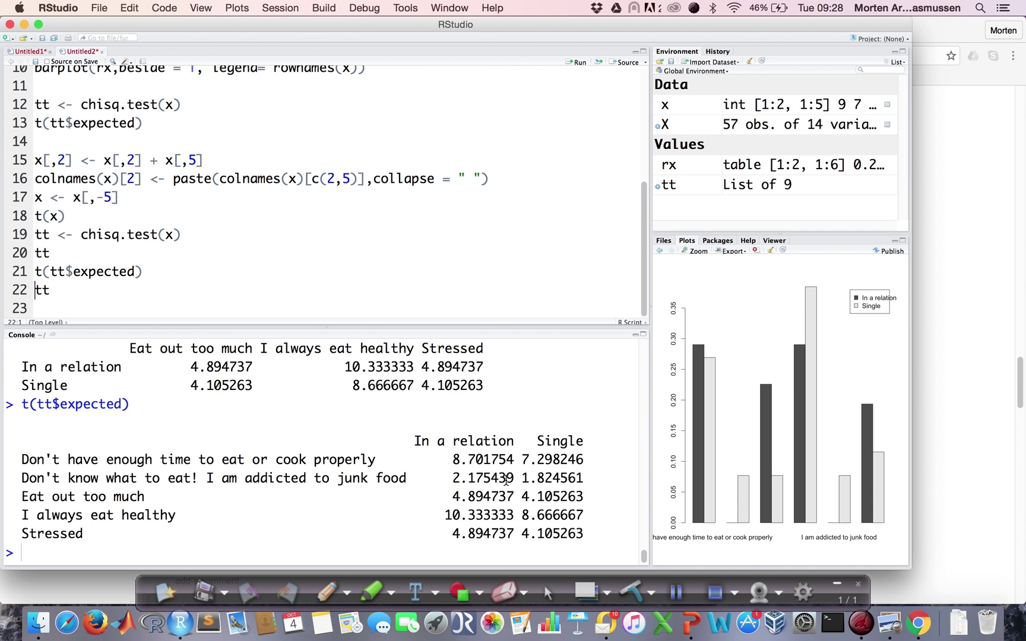
Highlight the 1.824561, Stressed and 'Eat out too much' expected counts, then zoom the bar chart
left_click_drag(523, 479, 588, 478)
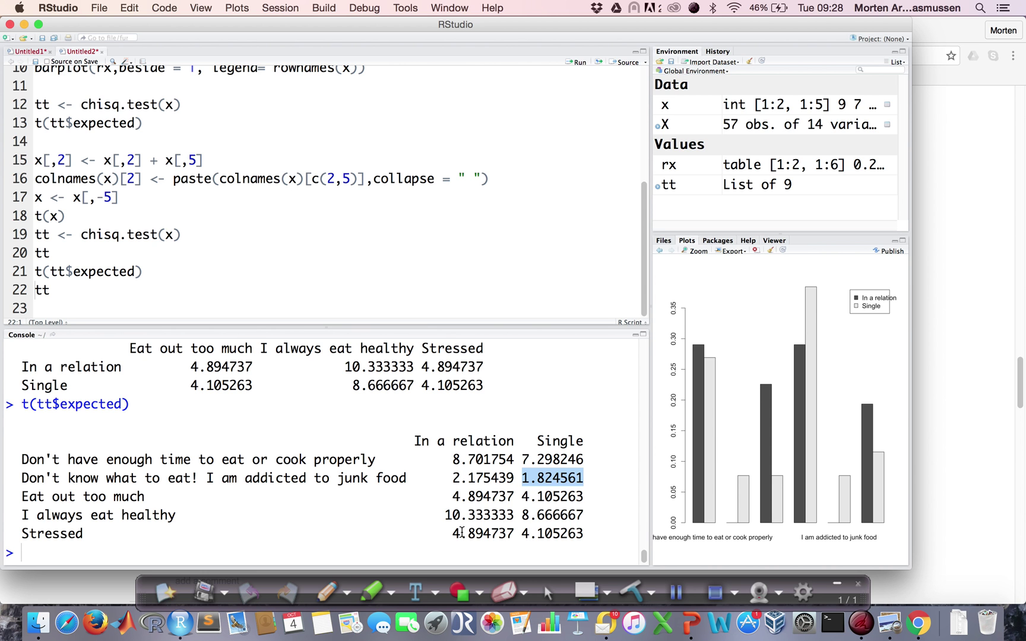
left_click_drag(453, 533, 561, 537)
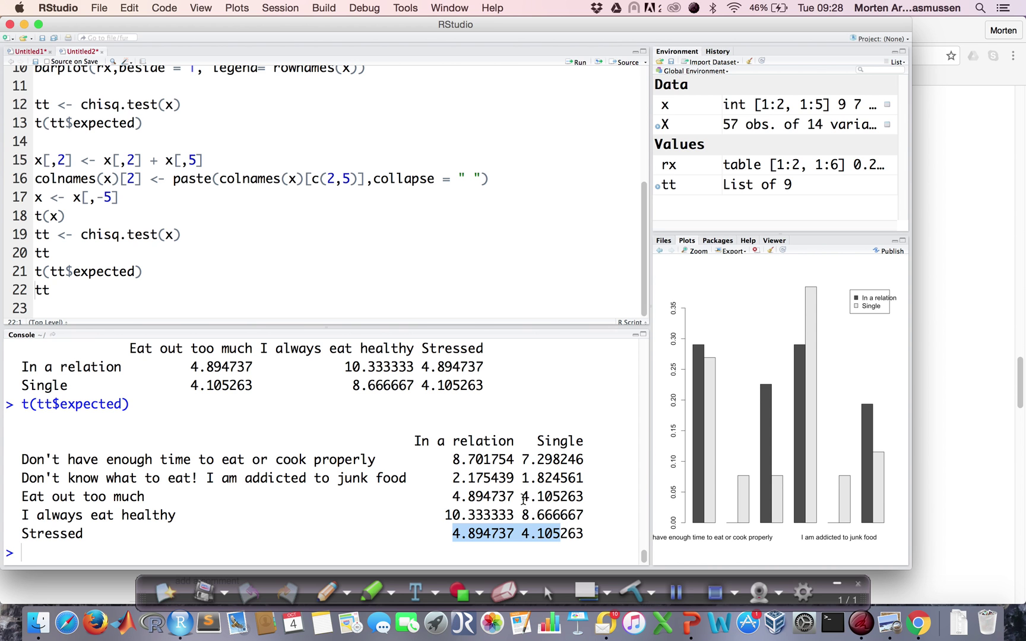
left_click_drag(453, 497, 550, 496)
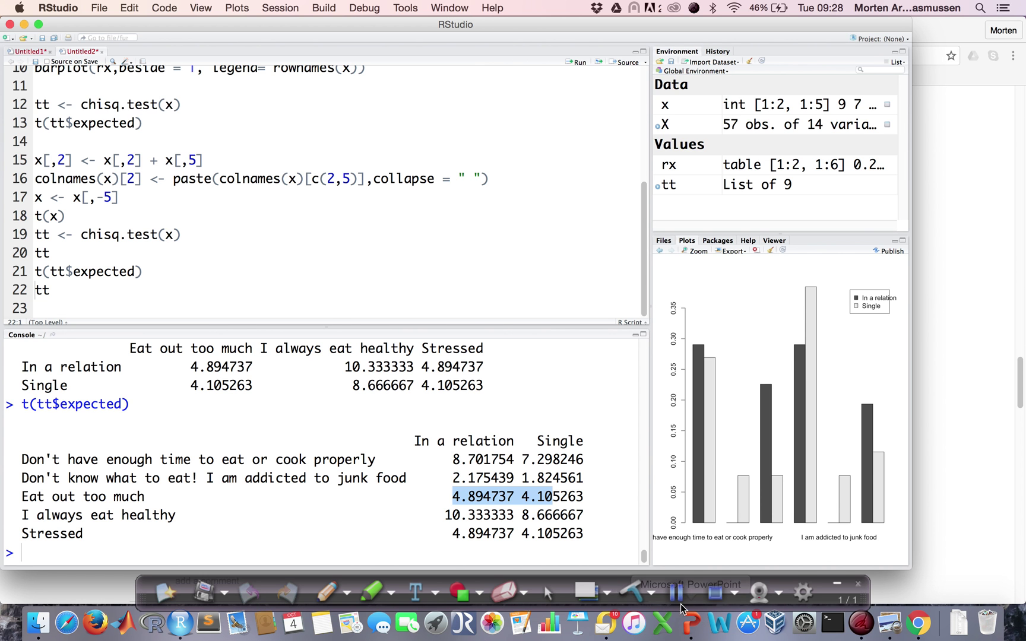
left_click(694, 252)
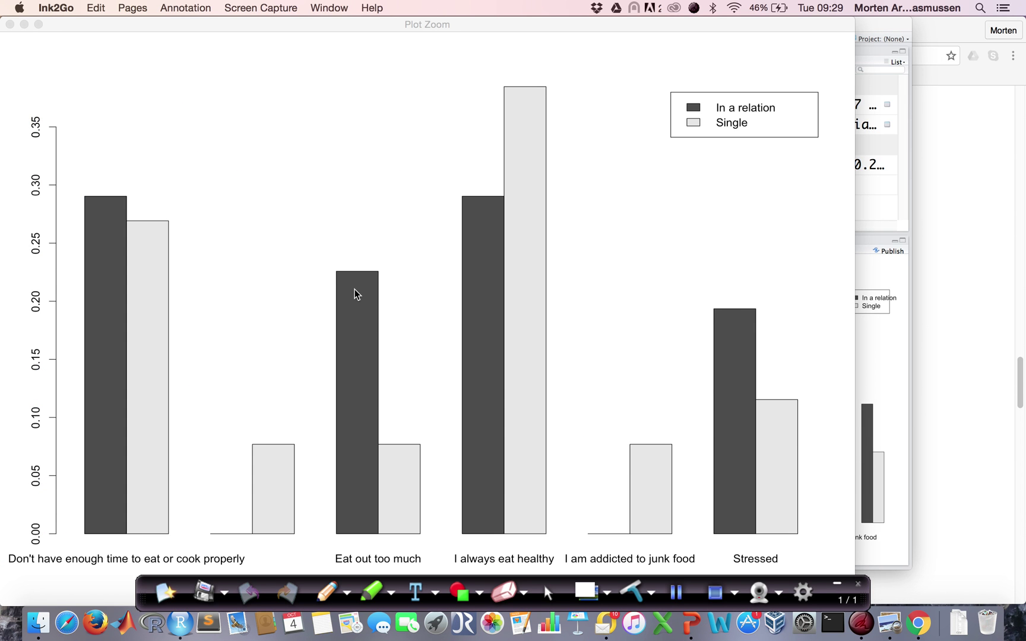